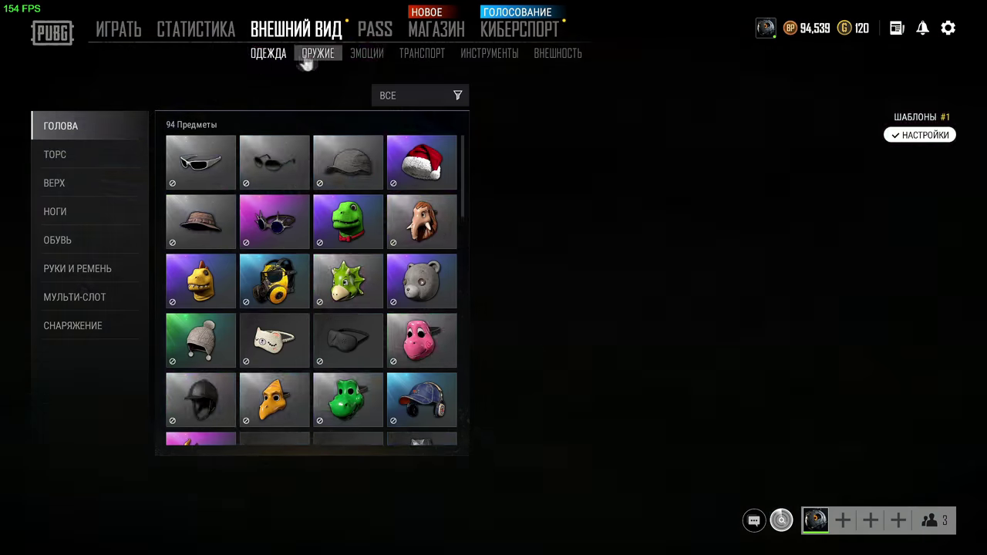
- Place the pointing emote into emote-wheel slot 6 from the emotes collection
left_click(366, 52)
scroll(116, 335, "down", 5)
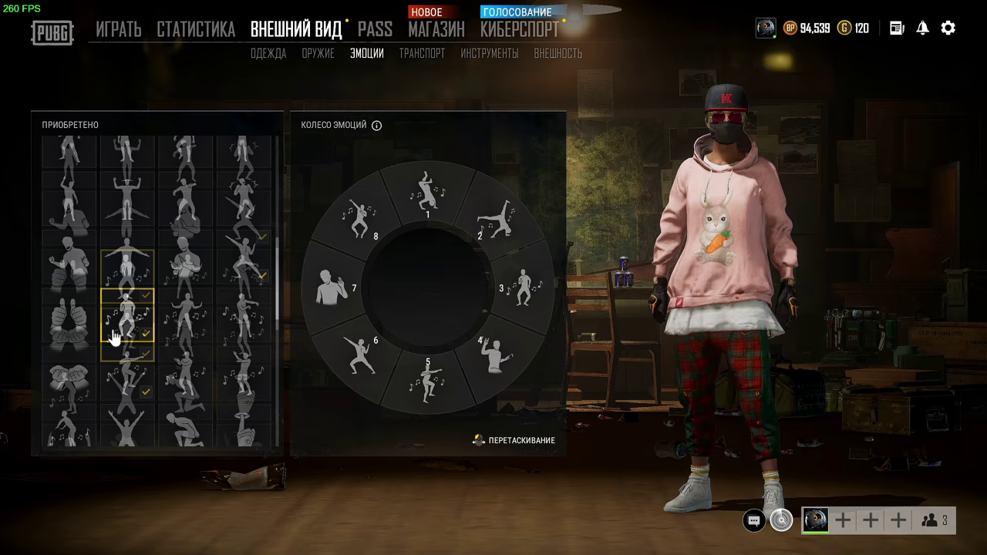
scroll(127, 364, "down", 5)
scroll(127, 364, "up", 3)
scroll(127, 347, "up", 3)
scroll(127, 324, "up", 3)
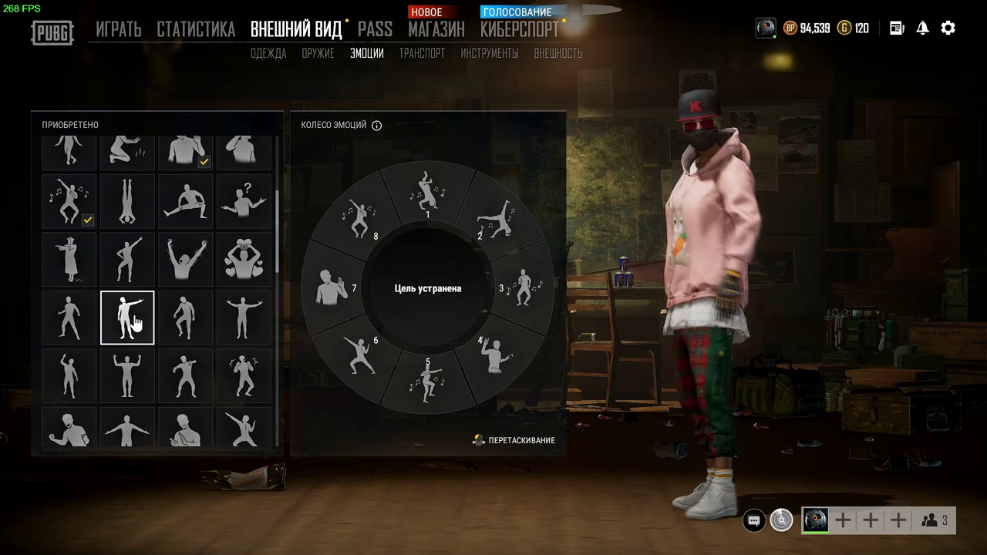
left_click_drag(127, 317, 374, 375)
- Put another emote from further down the list into wheel slot 5
scroll(165, 368, "down", 3)
scroll(115, 331, "down", 2)
scroll(136, 352, "down", 2)
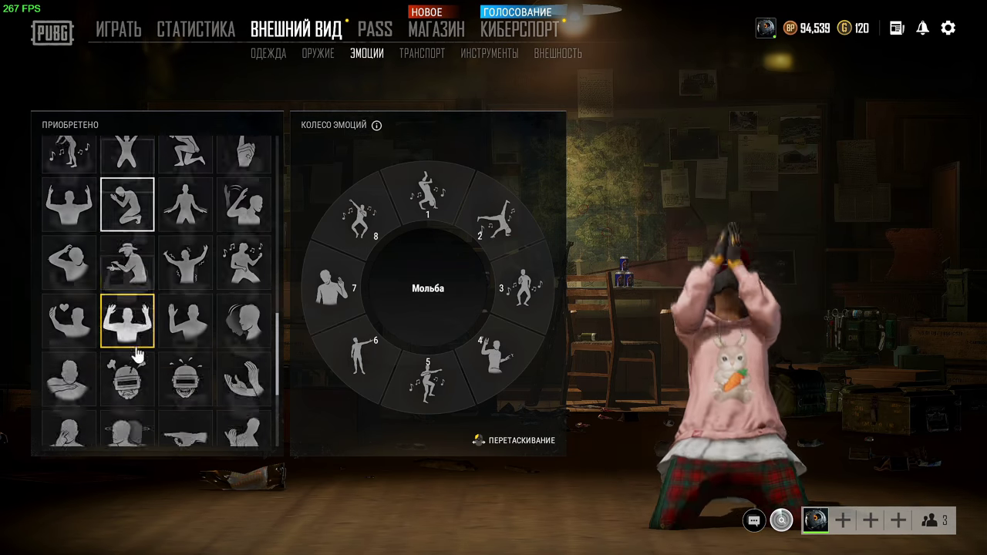
scroll(77, 368, "down", 2)
left_click_drag(77, 369, 430, 386)
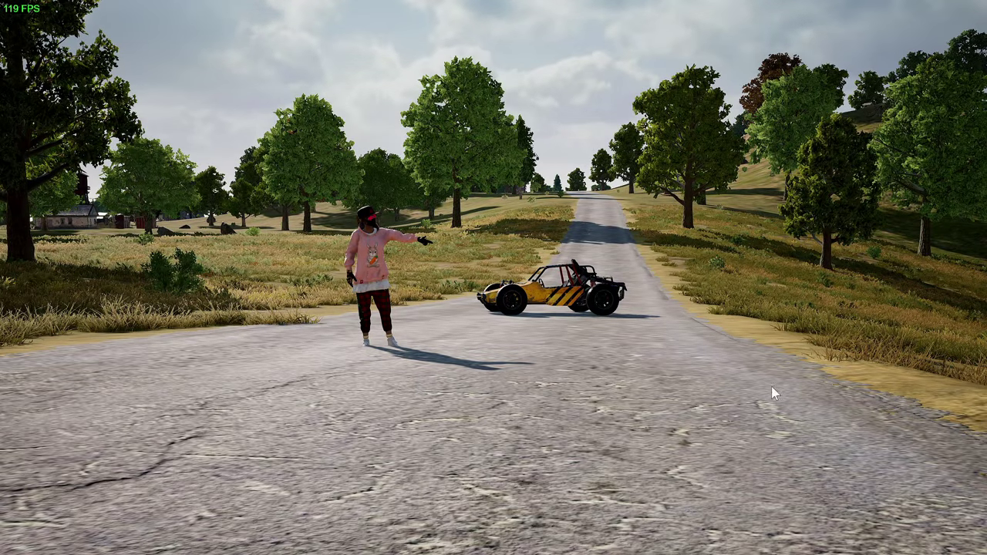
- Step the replay speed up and down until the woman's dance plays at 0.5X
left_click(799, 541)
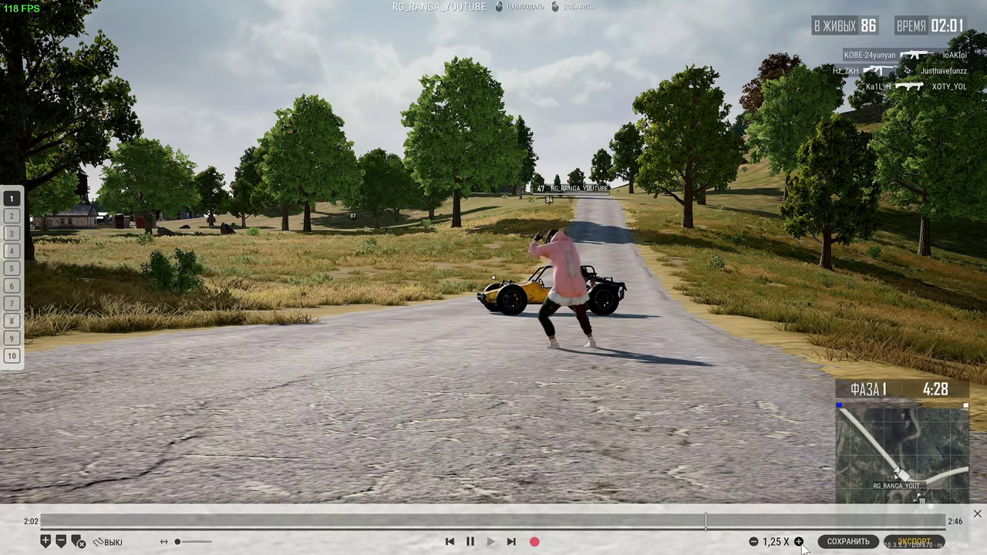
left_click(754, 541)
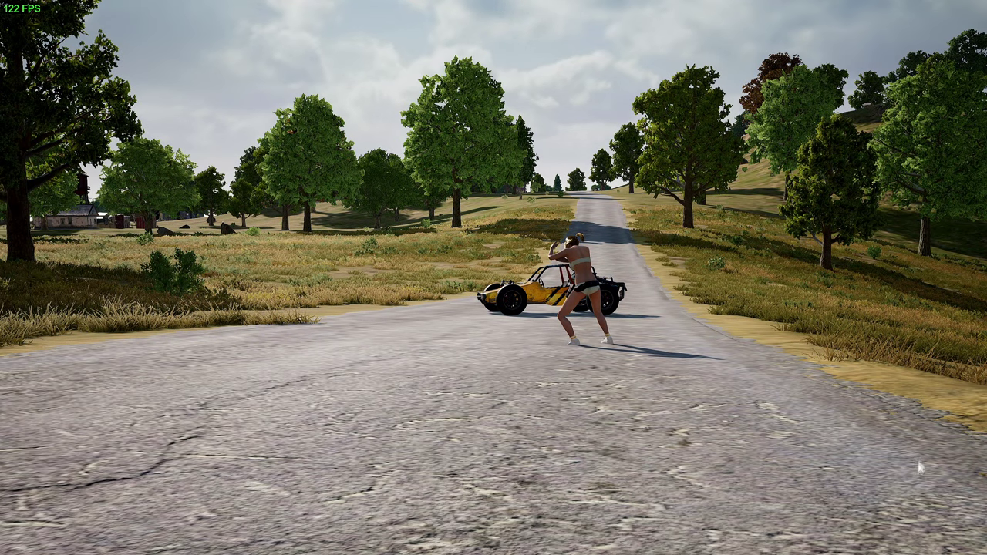
left_click(799, 542)
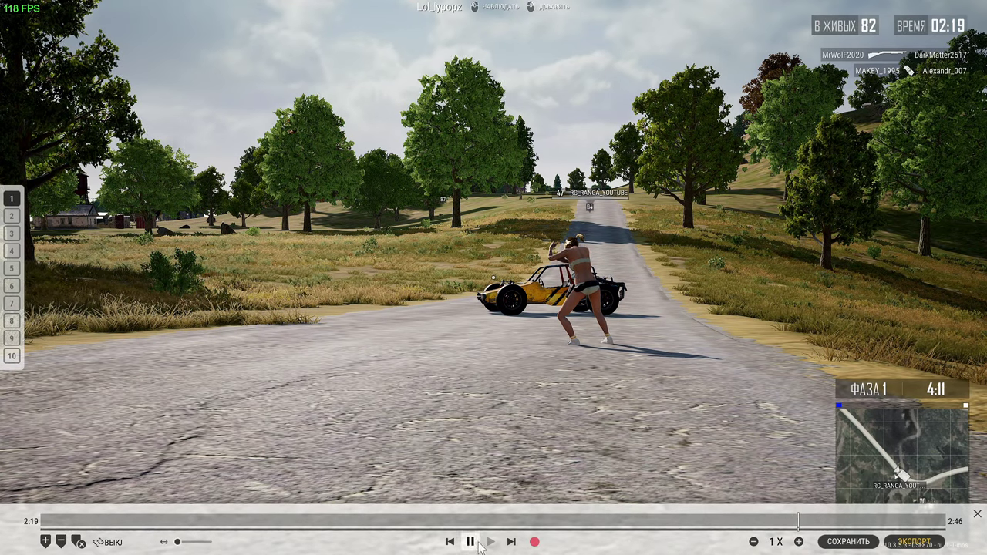
left_click(753, 542)
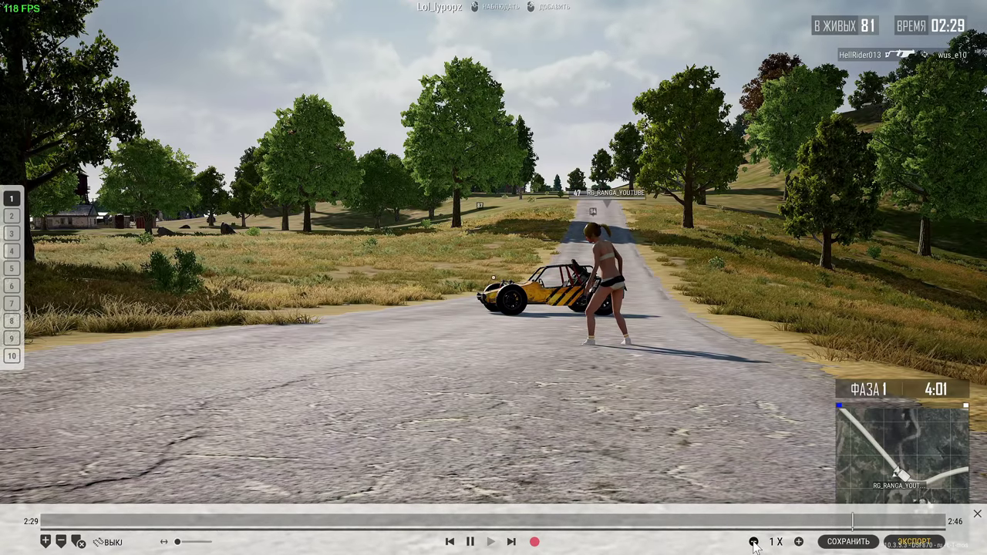
left_click(754, 541)
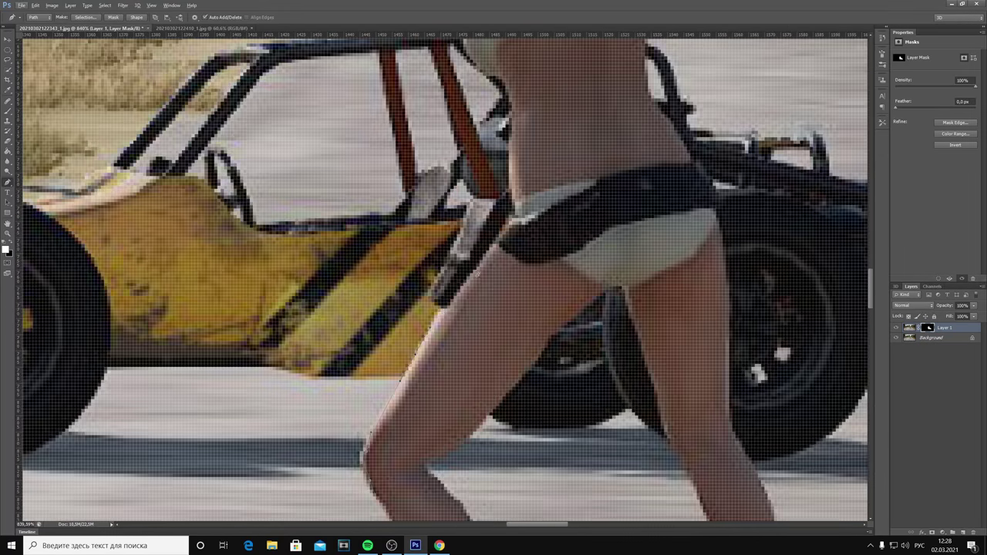
- Upscale the image with a new resolution in Image Size and fit it on screen
left_click_drag(509, 191, 510, 333)
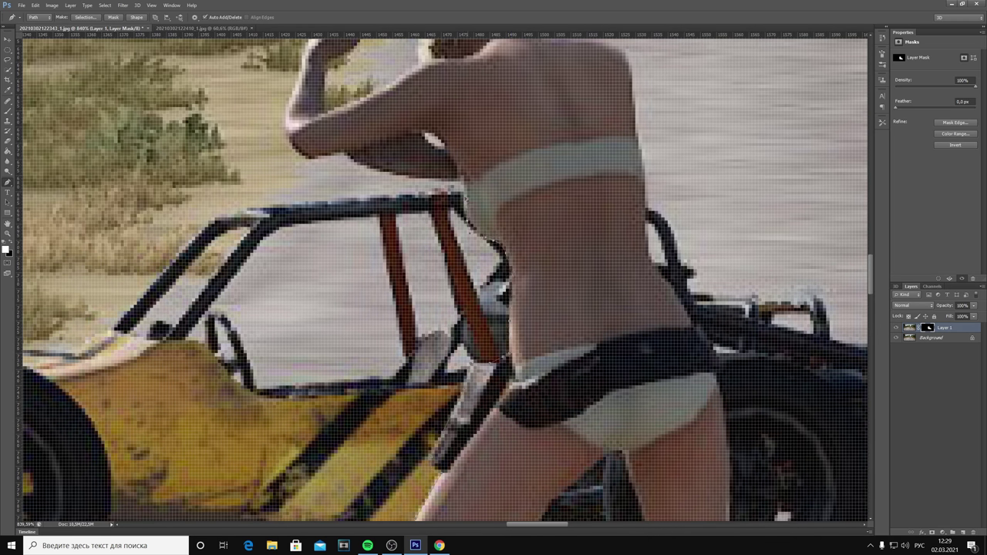
left_click_drag(287, 122, 284, 310)
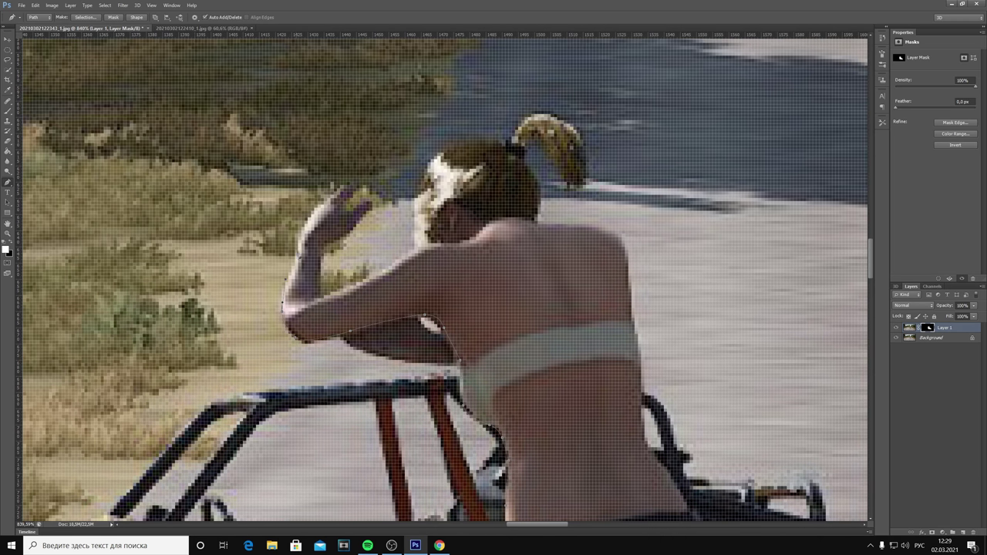
left_click(51, 5)
left_click(77, 76)
type("15")
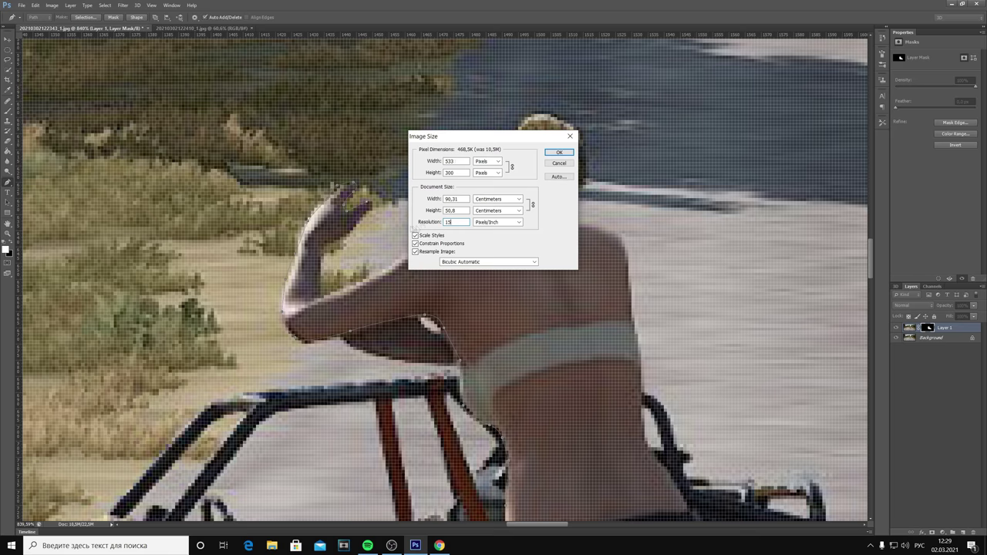
left_click(560, 153)
key("ctrl+0")
- Trace the woman's back, hips and legs down to her sneakers with the Pen tool
scroll(848, 363, "up", 5)
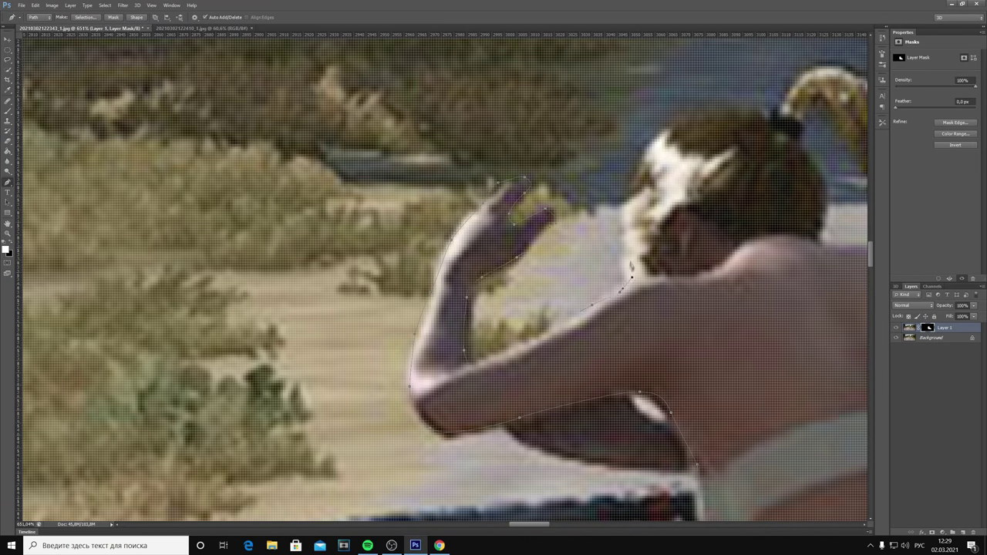
scroll(23, 258, "down", 2)
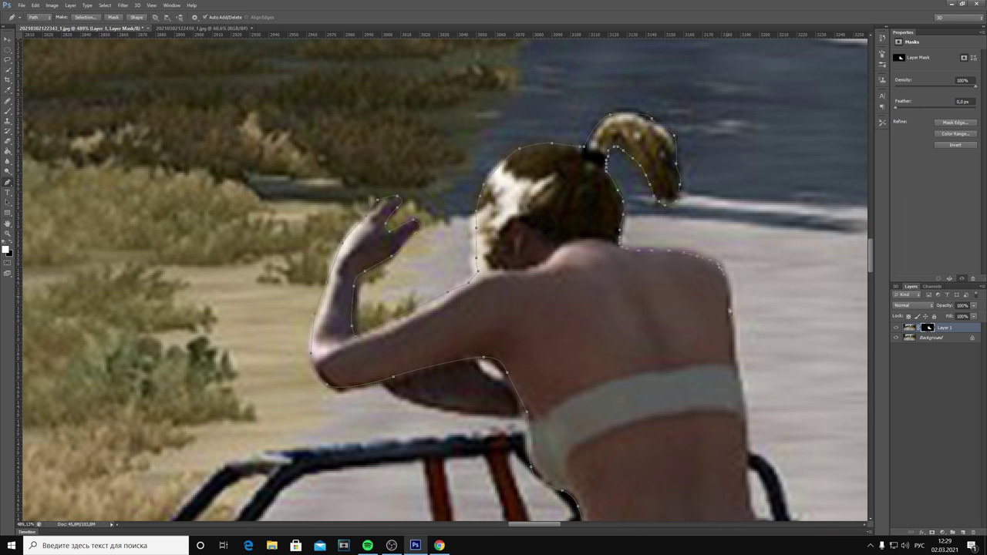
left_click_drag(507, 222, 402, 49)
left_click_drag(680, 399, 511, 141)
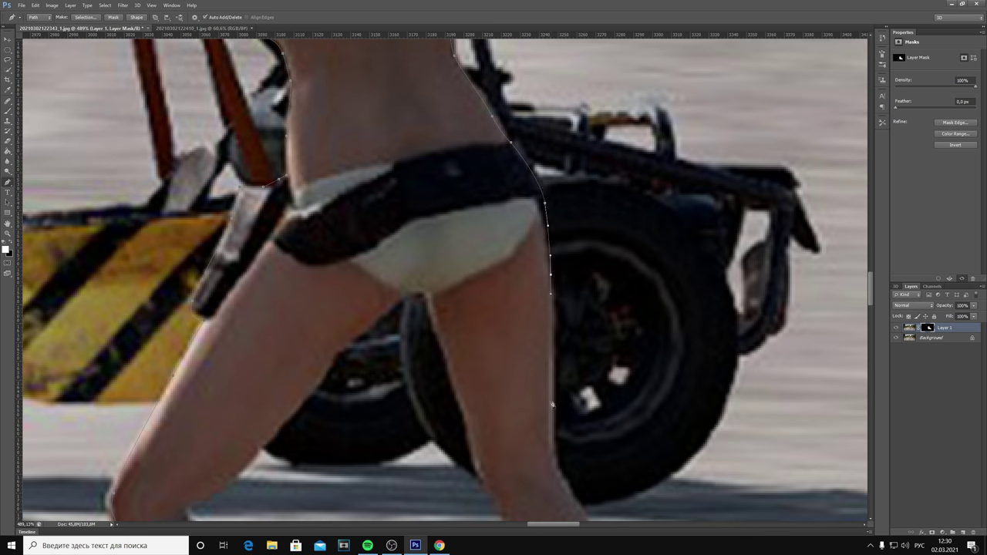
left_click_drag(552, 404, 468, 195)
left_click_drag(550, 448, 508, 327)
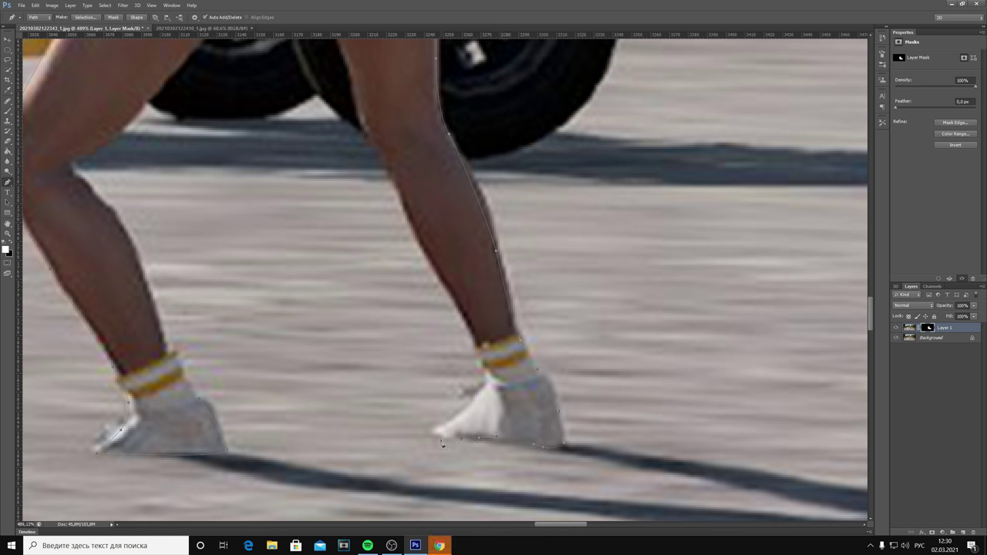
left_click_drag(462, 192, 505, 393)
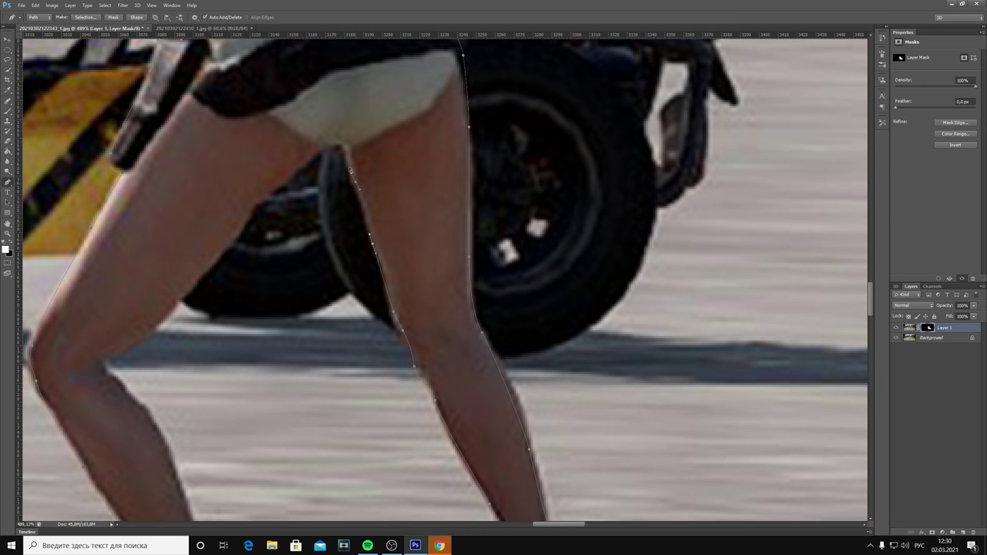
- Close the path around her shorts and thighs and bring up its context menu
scroll(128, 352, "down", 3)
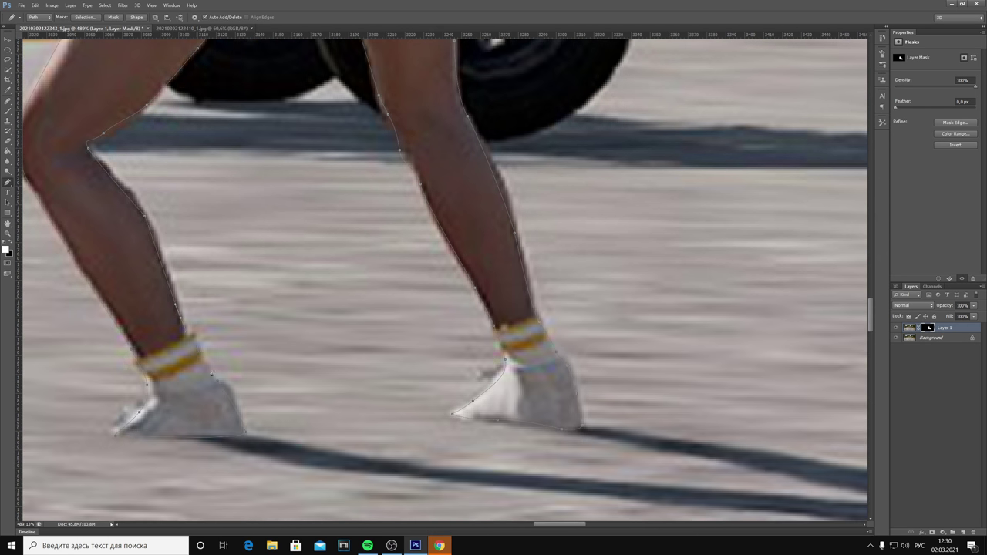
scroll(128, 352, "down", 5)
scroll(309, 245, "up", 8)
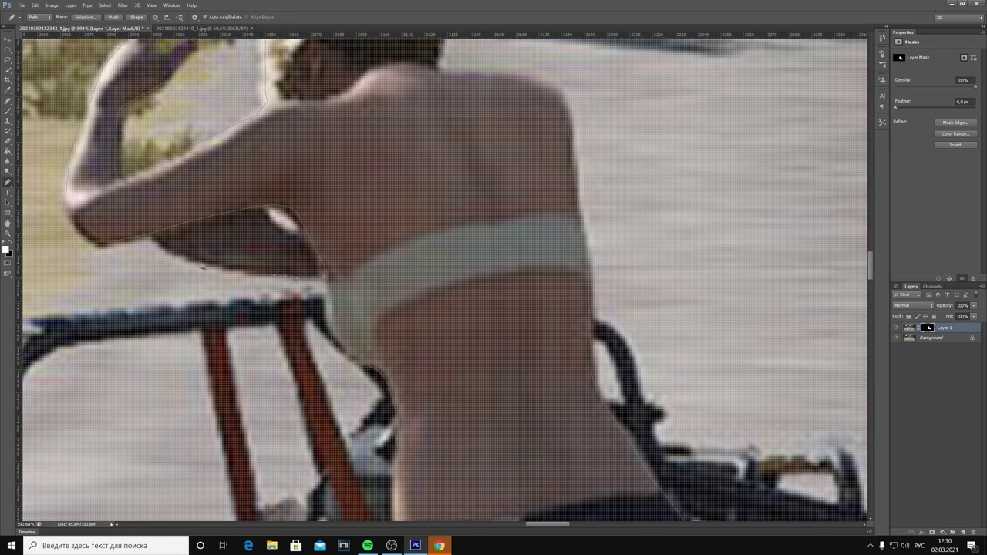
scroll(309, 246, "down", 5)
scroll(309, 247, "up", 5)
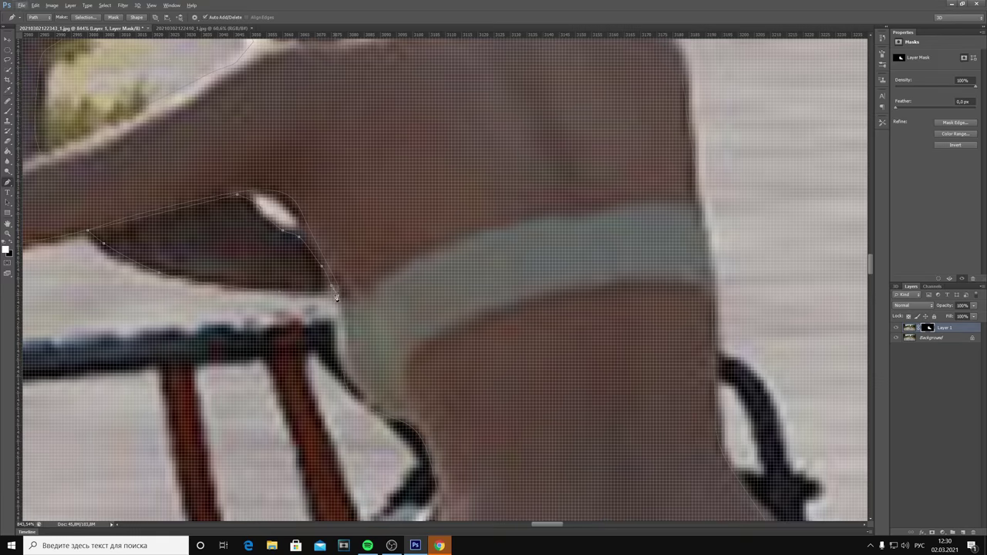
scroll(340, 297, "down", 6)
scroll(339, 296, "down", 2)
right_click(503, 276)
- Make a selection from the woman's path, then enlarge her copy to 120% and shift it left
left_click(544, 314)
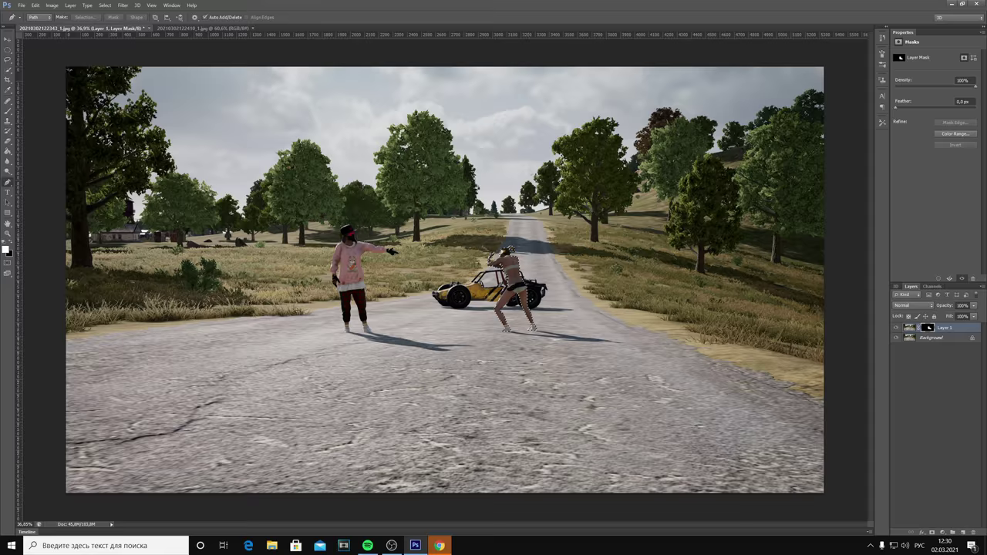
scroll(511, 293, "up", 4)
scroll(509, 293, "down", 3)
key("ctrl+t")
left_click_drag(501, 293, 422, 296)
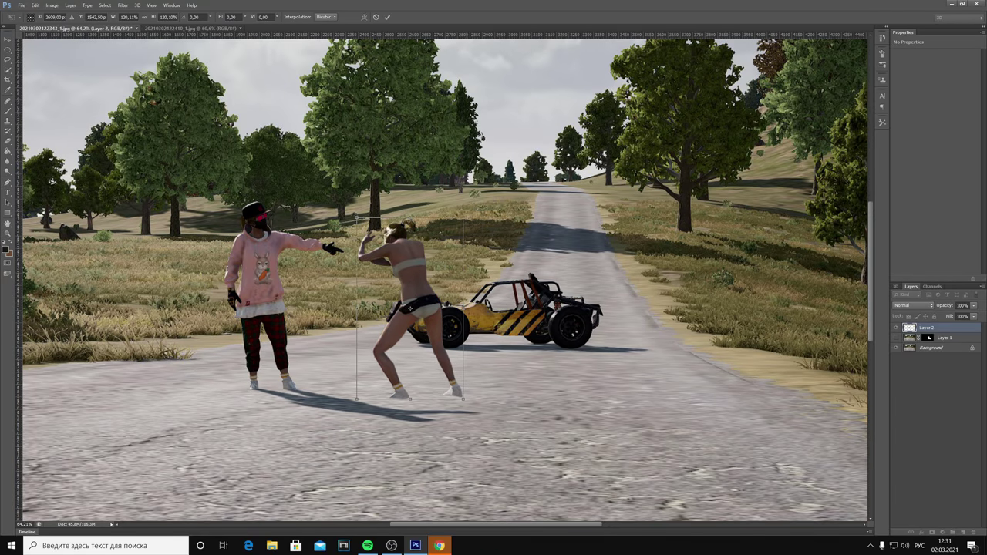
left_click_drag(423, 296, 422, 293)
key("Return")
- Fill her shape solid black and flip it onto the road as a long, flattened shadow
key("p")
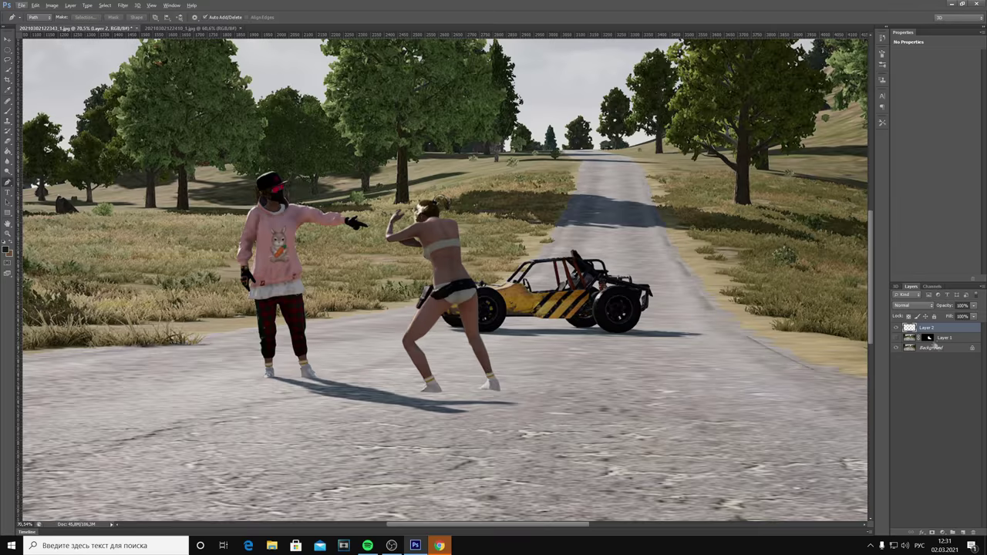
key("alt+BackSpace")
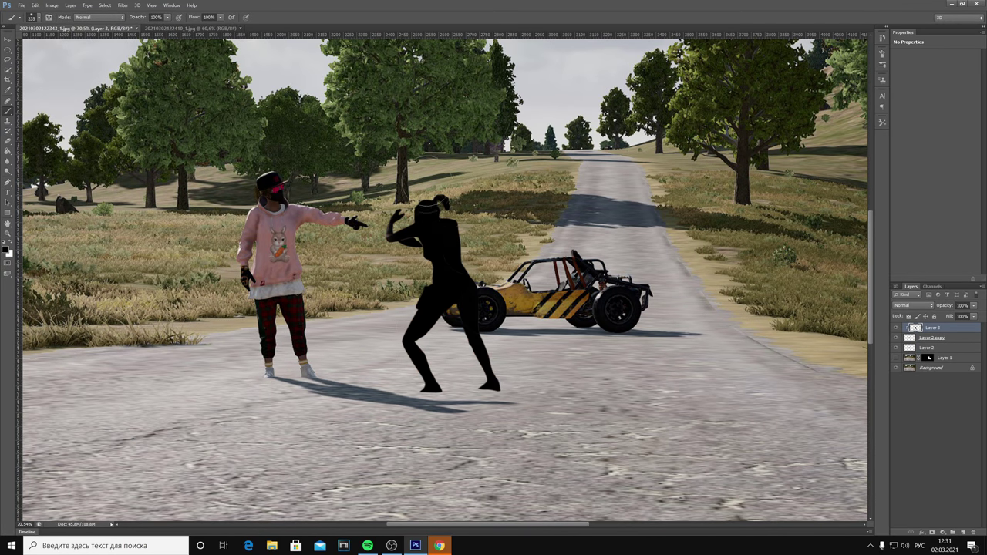
key("ctrl+t")
left_click_drag(443, 197, 474, 501)
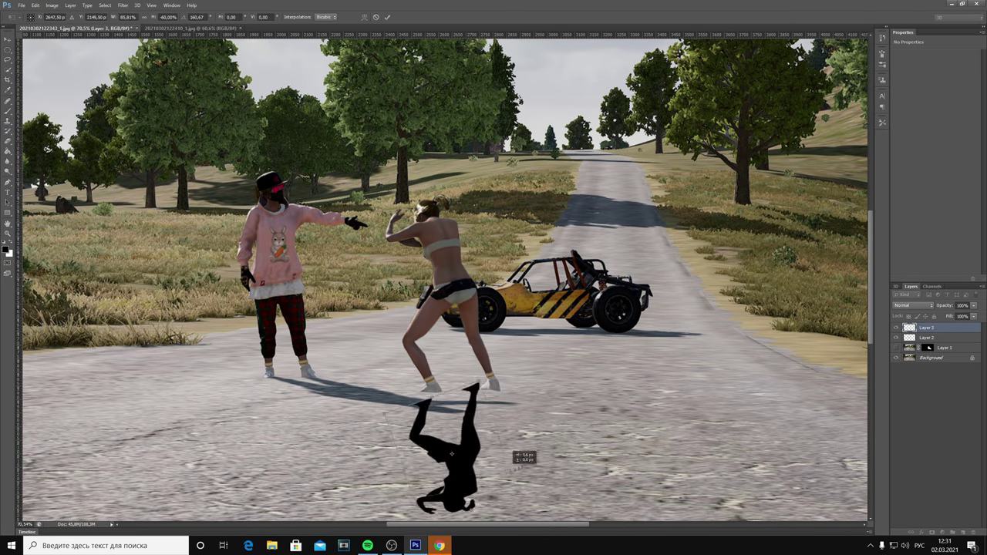
scroll(473, 444, "down", 5)
mouse_move(540, 198)
left_mouse_down()
mouse_move(609, 228)
mouse_move(433, 77)
left_mouse_up()
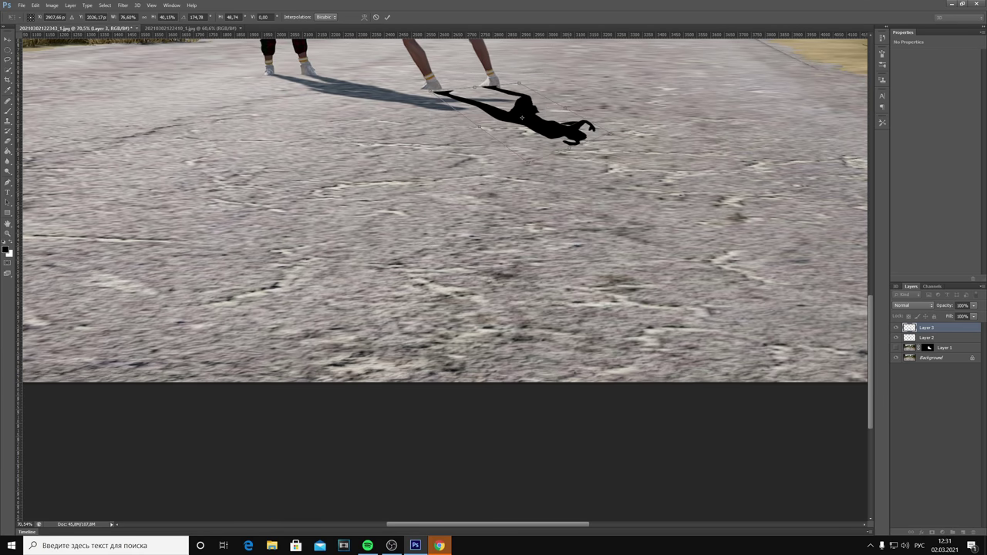
left_click_drag(651, 162, 687, 123)
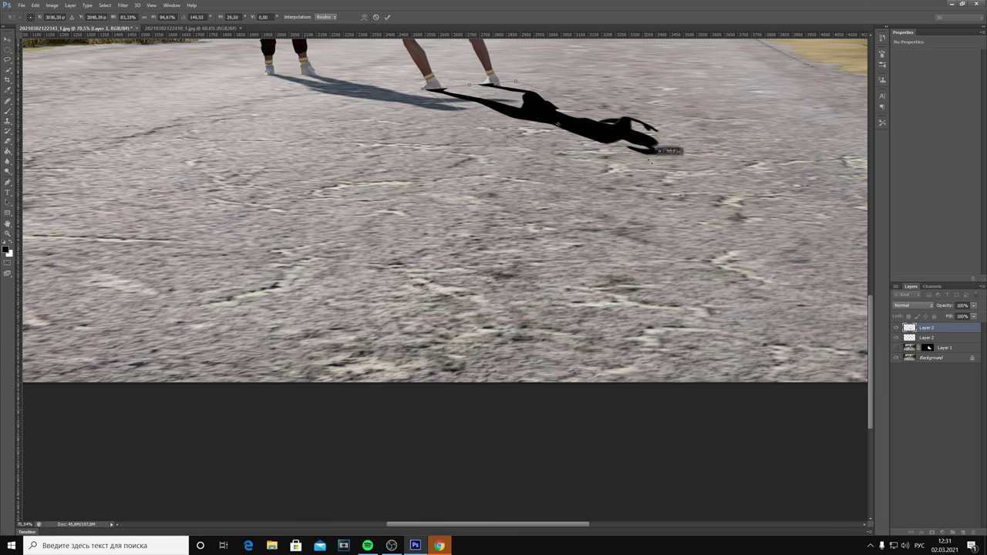
- Commit the shadow and set Layer 3 to Pin Light blending at 48% opacity
key("Return")
key("ctrl+0")
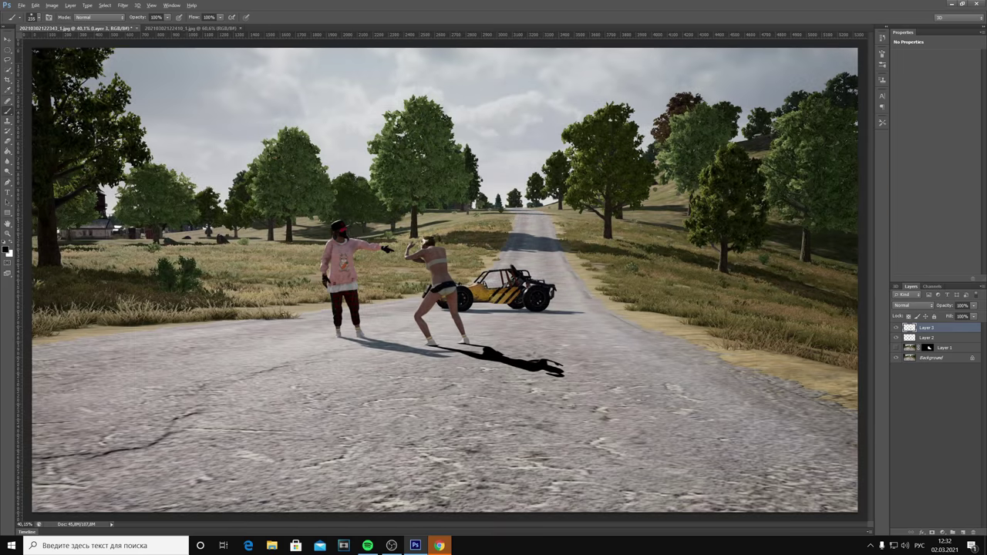
left_click(913, 306)
left_click(910, 150)
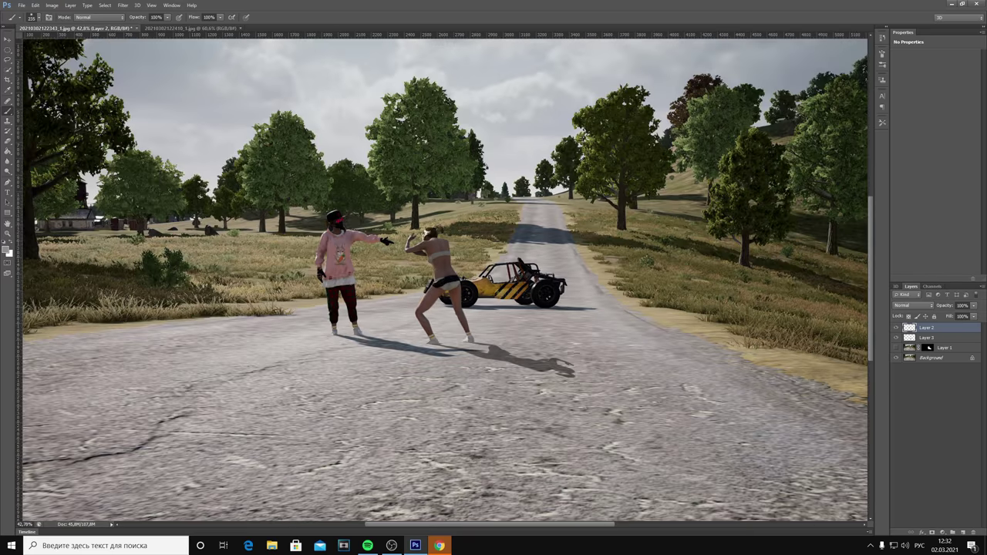
- Distort the shadow with Free Transform into a long diagonal shape
left_click(926, 338)
key("ctrl+t")
left_click_drag(577, 377, 543, 470)
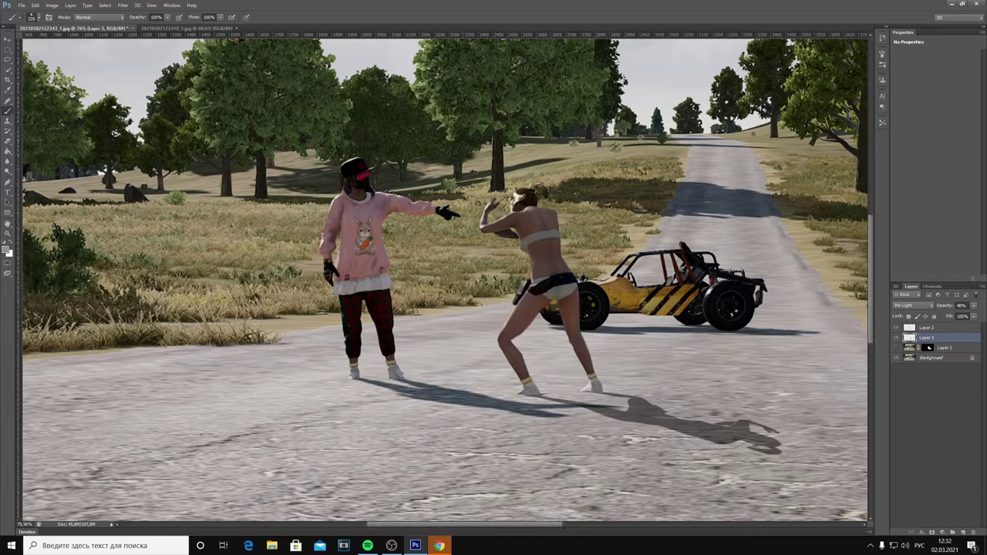
scroll(338, 377, "down", 3)
- Trace the man's bunny shirt, cap and outstretched gloved hand with the Pen tool
scroll(125, 327, "down", 2)
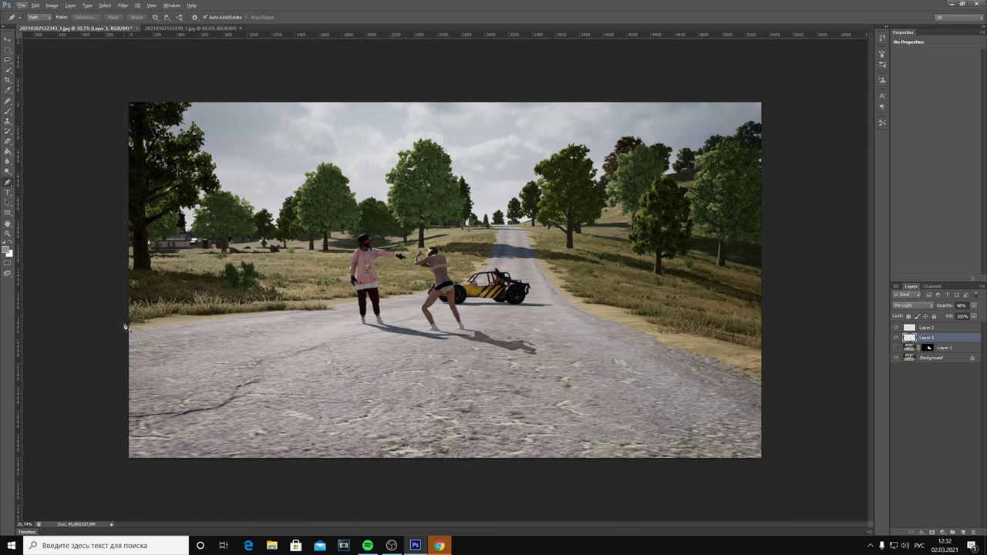
scroll(363, 322, "up", 5)
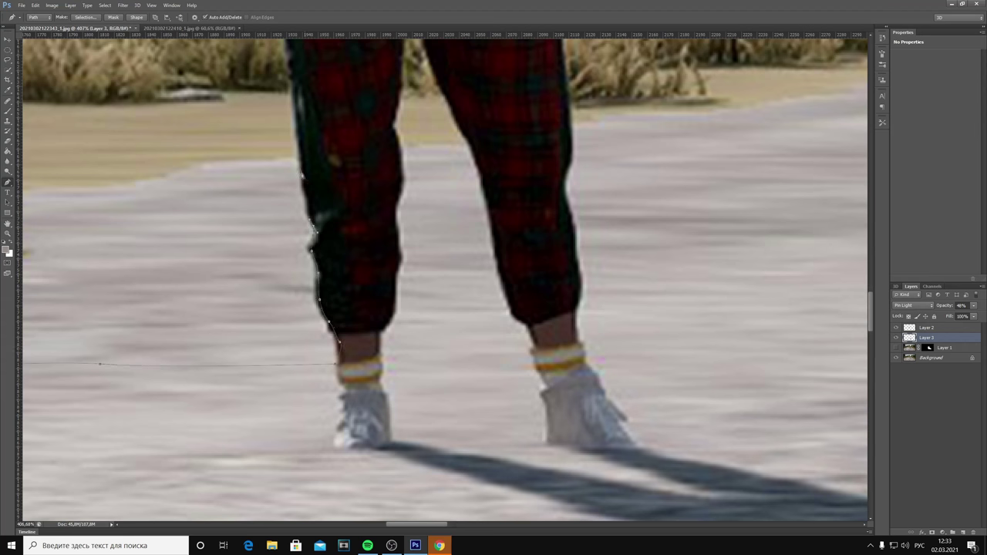
scroll(443, 278, "up", 3)
left_click_drag(234, 146, 295, 397)
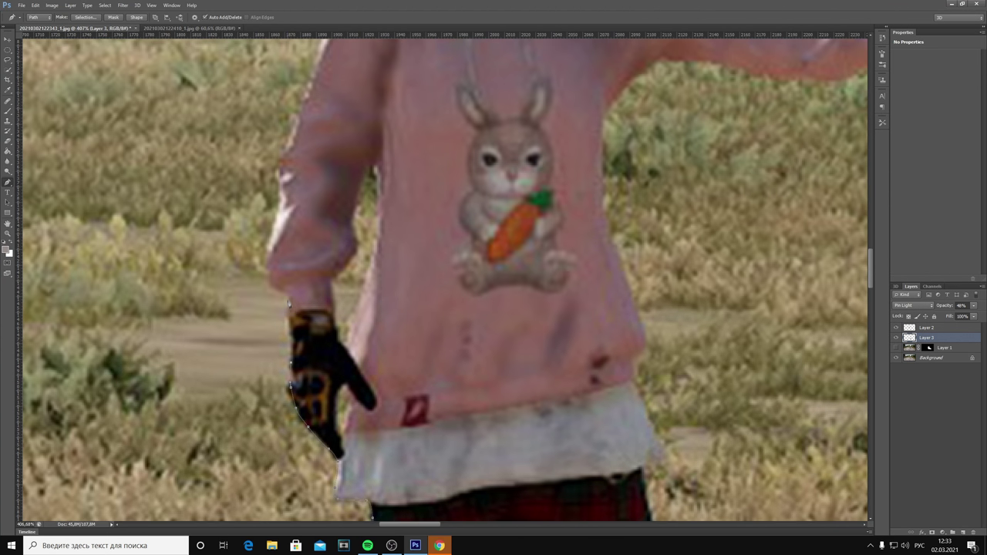
scroll(337, 279, "up", 4)
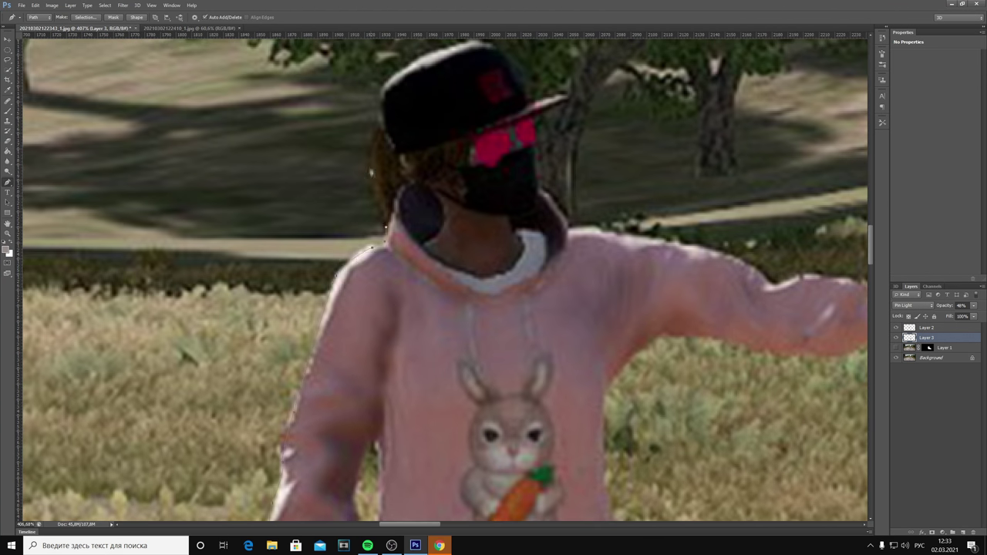
left_click_drag(486, 45, 393, 187)
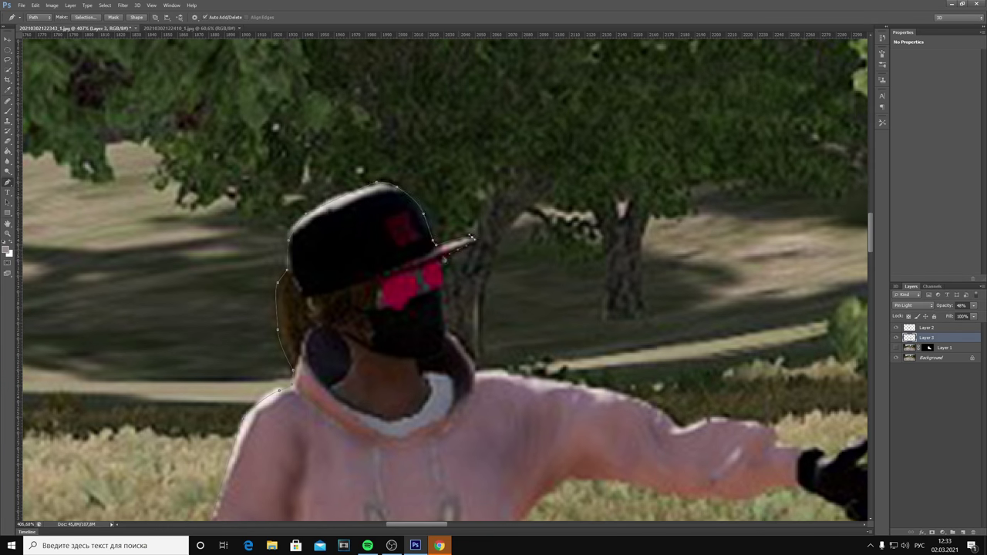
left_click_drag(804, 453, 551, 443)
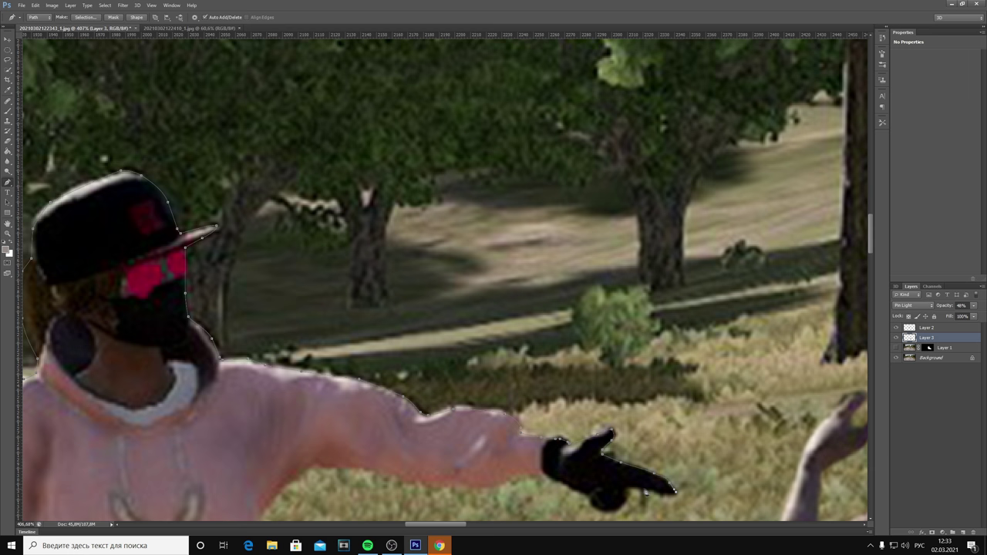
- Continue the path down his sweater and trousers to his sneakers, zooming out
left_click_drag(330, 468, 340, 298)
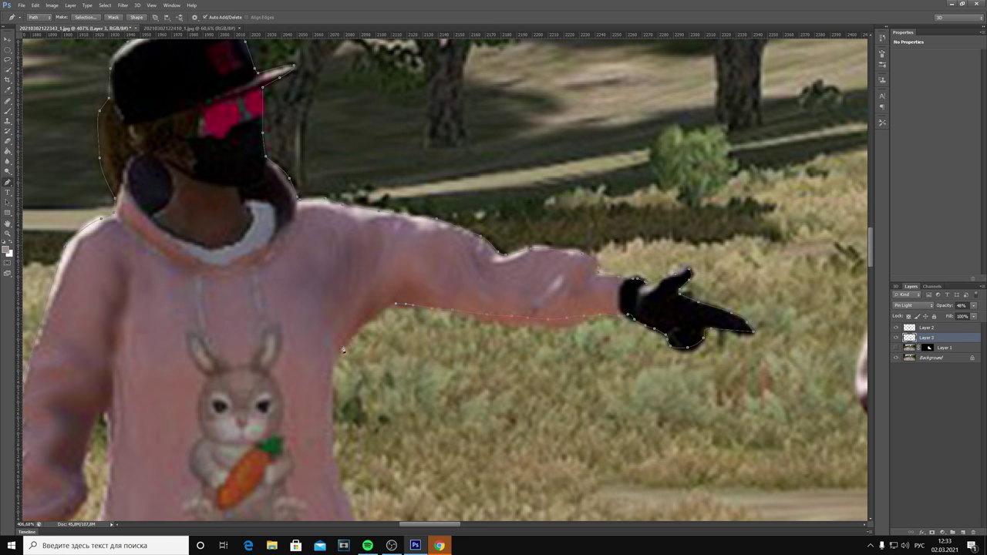
scroll(367, 444, "down", 3)
scroll(385, 417, "down", 3)
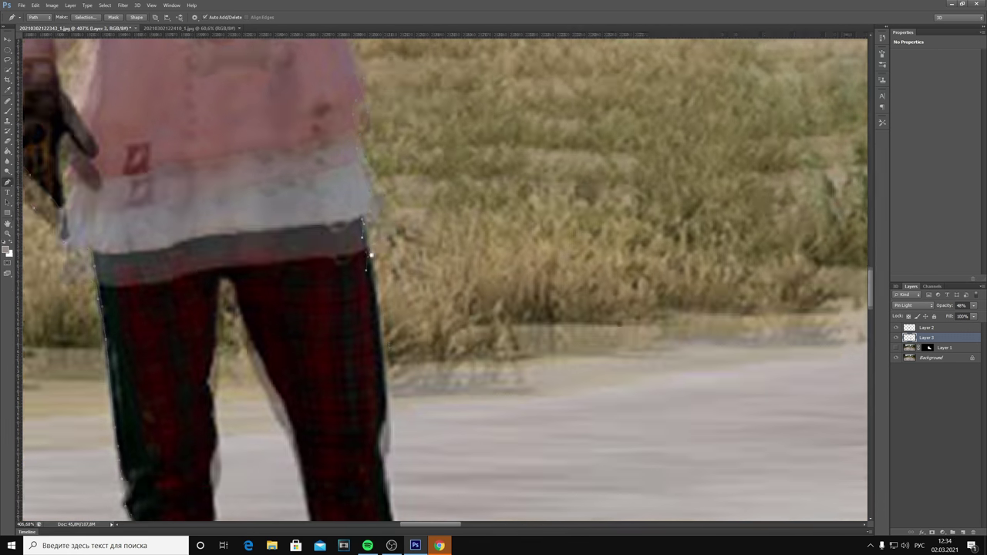
scroll(386, 408, "down", 1)
scroll(401, 395, "down", 3)
scroll(408, 459, "down", 3, "alt")
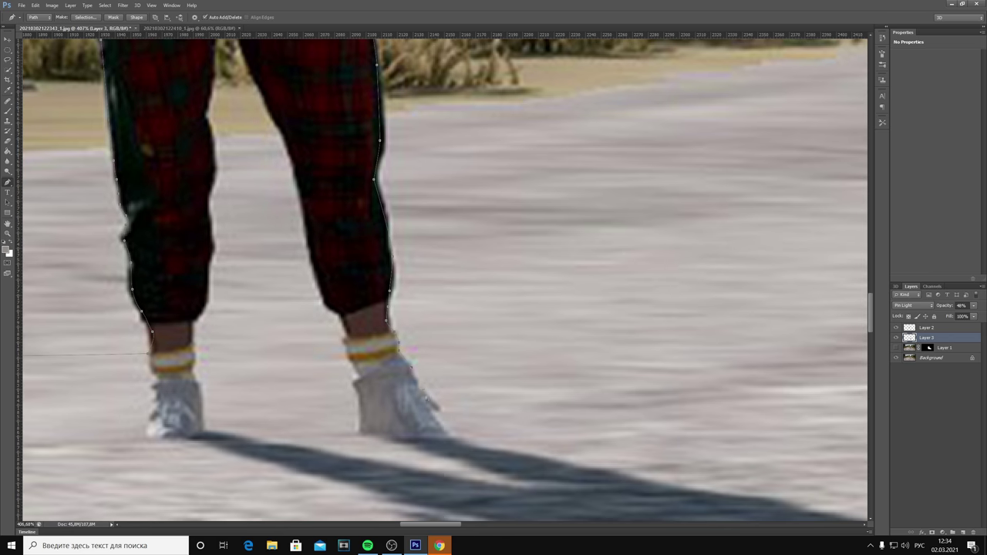
scroll(371, 417, "down", 3, "alt")
scroll(324, 378, "down", 2, "alt")
scroll(312, 362, "down", 3, "alt")
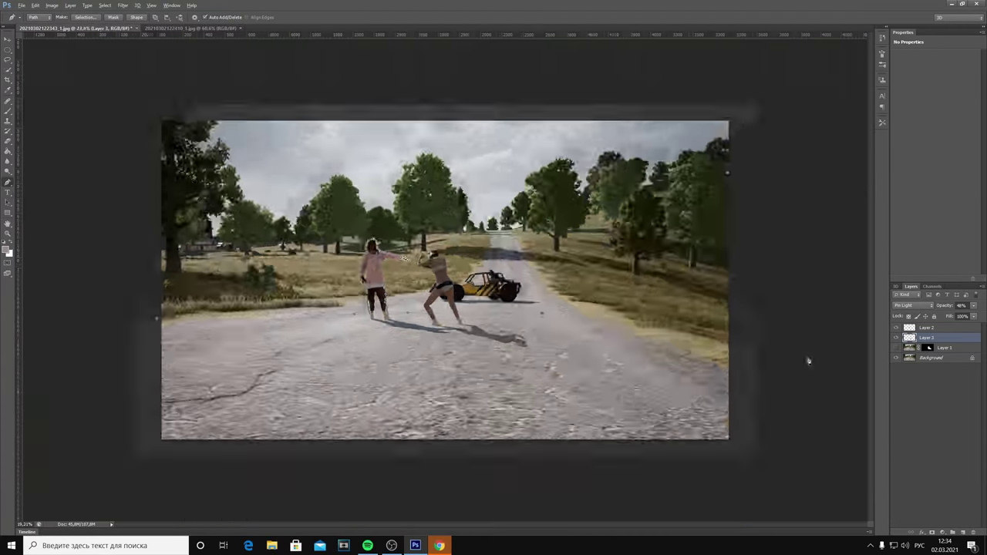
scroll(667, 318, "down", 2, "alt")
- Turn the man's path into a selection, copy it to Layer 4, and check the cutout
scroll(667, 318, "up", 2, "alt")
left_click(84, 17)
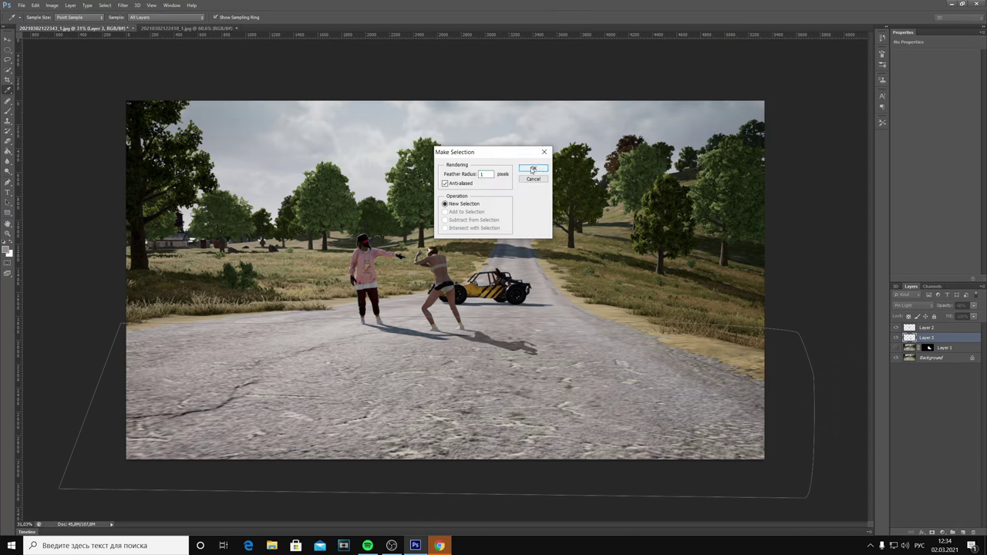
key("Return")
key("ctrl+j")
left_click(896, 367)
left_click(895, 368)
- Duplicate Layer 0 and apply a Gaussian Blur to the copy
left_click(969, 368)
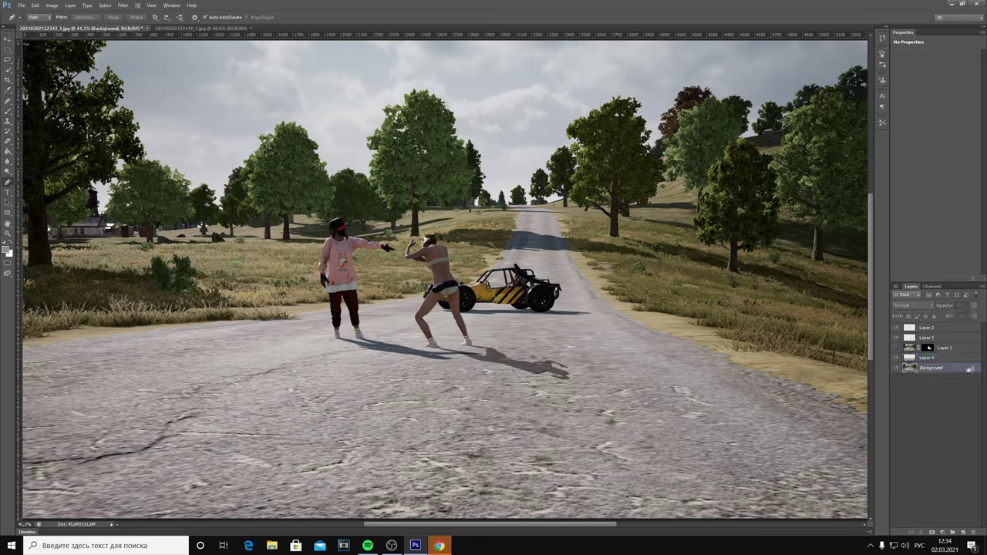
key("ctrl+j")
left_click(122, 5)
left_click(270, 162)
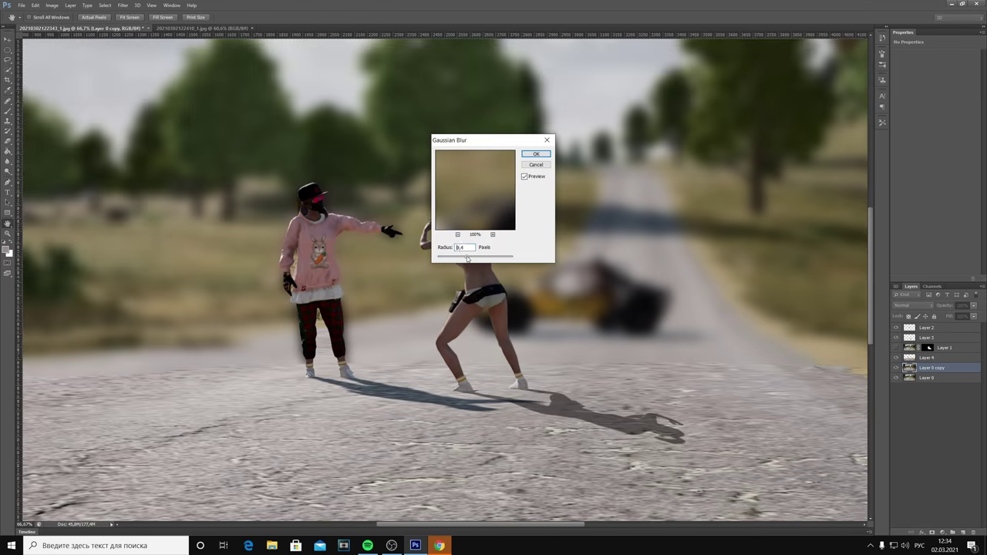
left_click(539, 155)
scroll(395, 271, "down", 5, "alt")
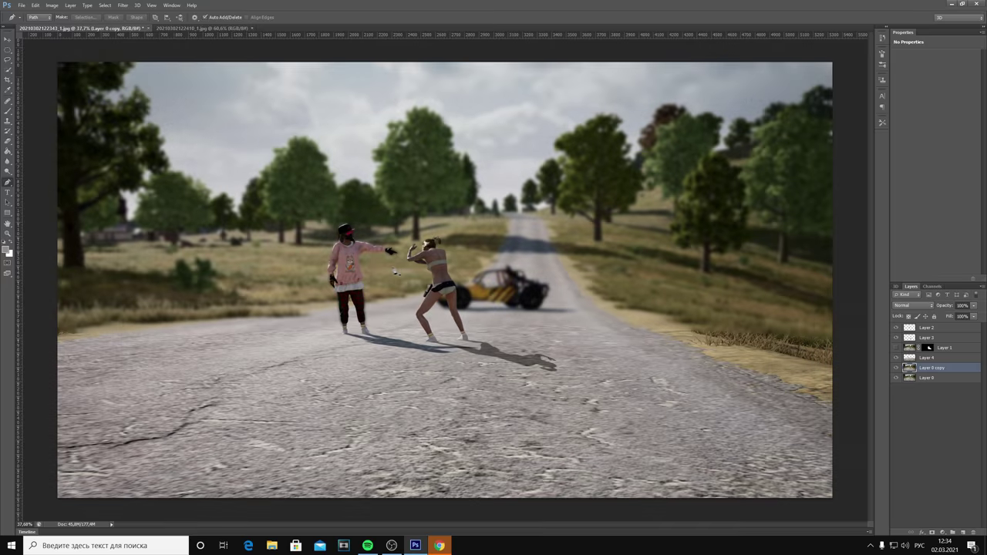
- Add a layer mask to the blurred copy and adjust it over the scene
left_click(943, 532)
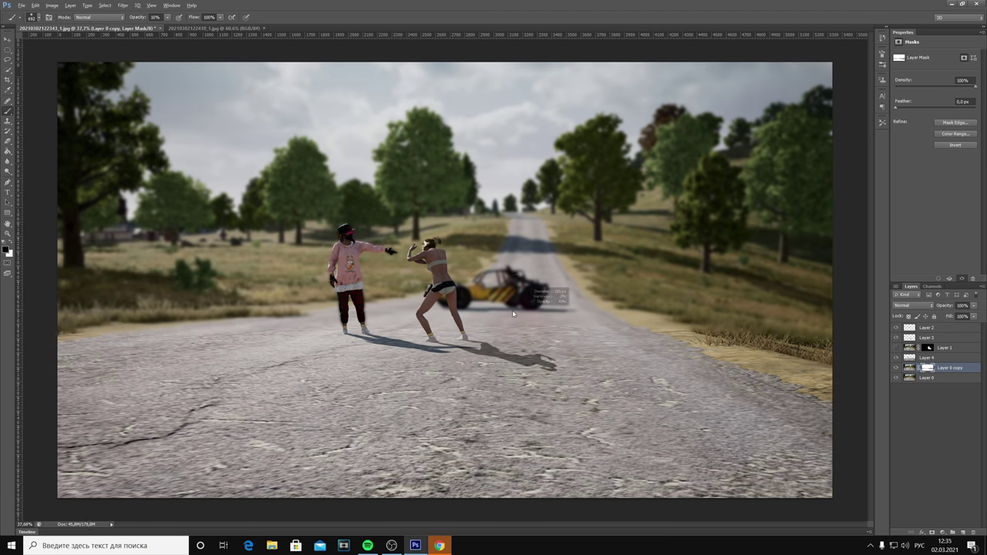
scroll(513, 313, "up", 4, "alt")
scroll(397, 292, "down", 1, "alt")
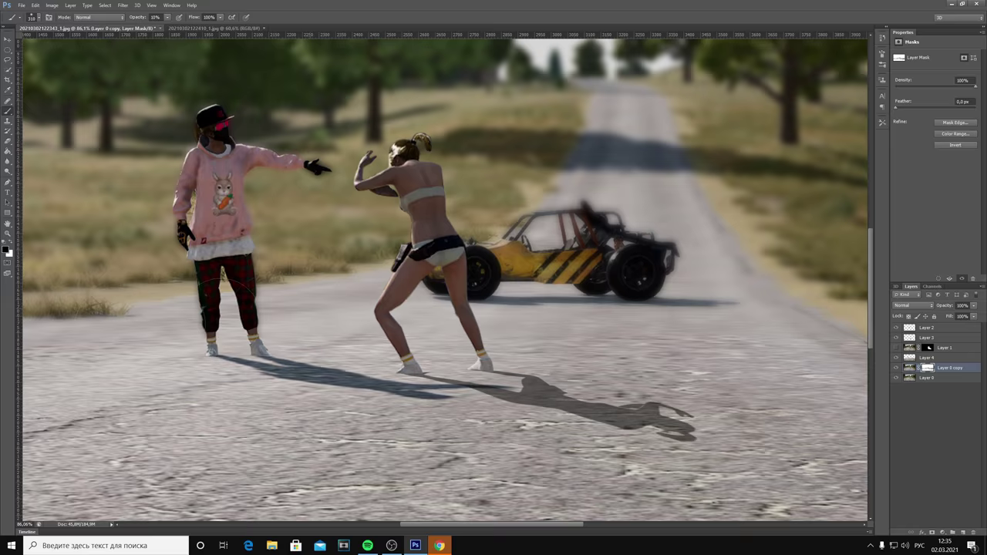
scroll(405, 299, "down", 2, "alt")
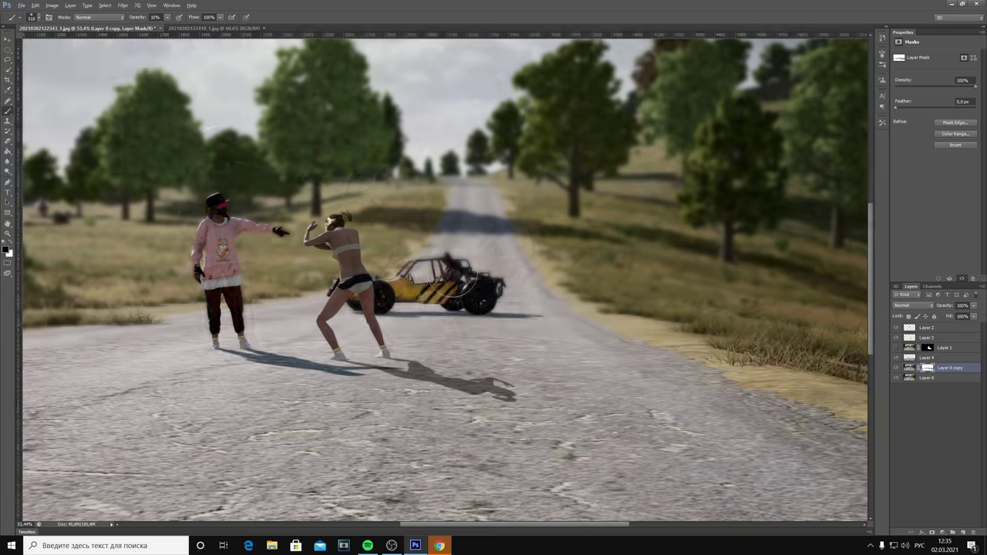
scroll(386, 275, "down", 1, "alt")
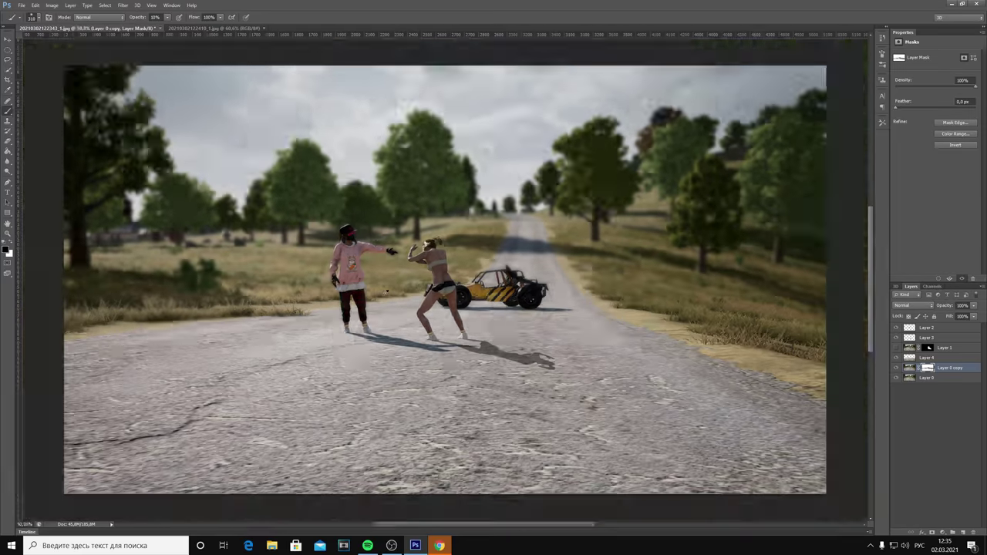
scroll(385, 275, "up", 5, "alt")
key("ctrl+2")
- Dismiss the clone-source warning and return to the blurred mask with a 10% opacity brush
key("alt+bracketleft")
left_click(411, 300)
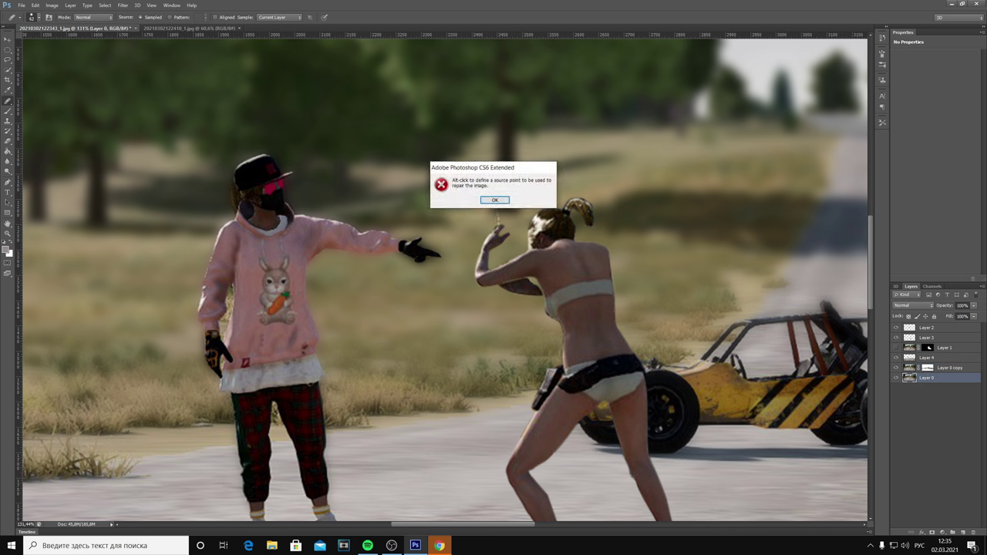
key("Return")
scroll(208, 321, "up", 2, "alt")
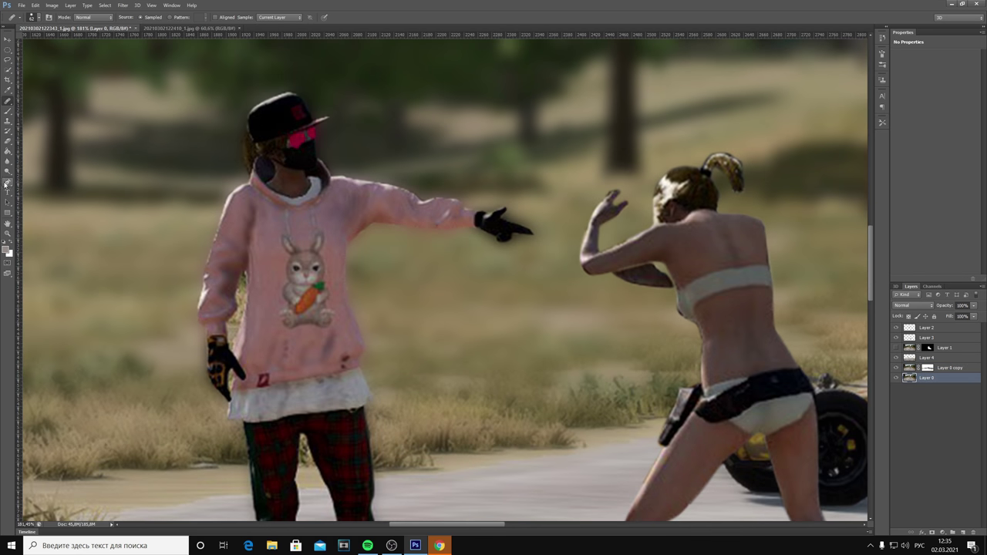
key("alt+bracketright")
left_click(6, 113)
- Add a layer mask to the man's Layer 4 and zoom out to the whole image
scroll(210, 296, "up", 2, "alt")
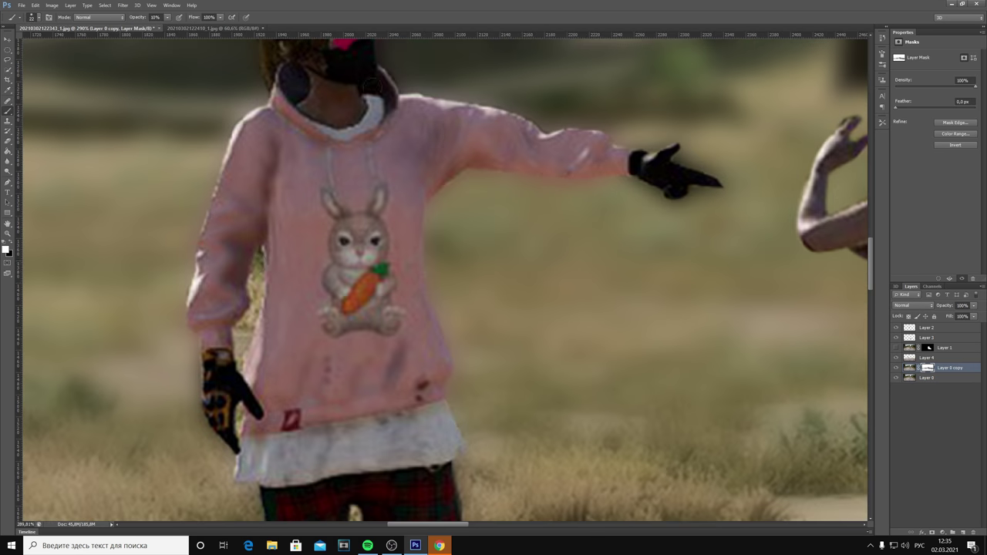
left_click_drag(913, 378, 928, 358)
left_click(896, 348)
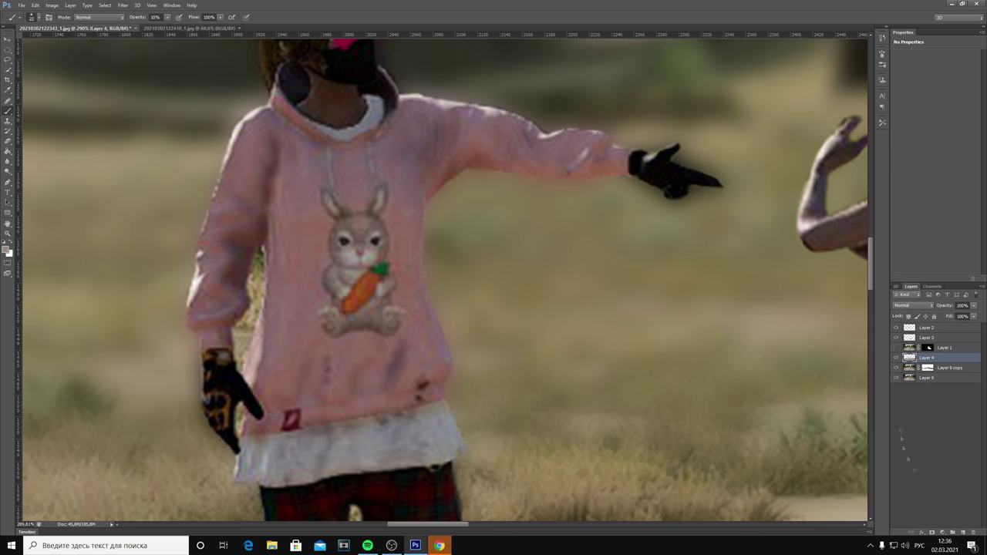
scroll(261, 240, "up", 2, "alt")
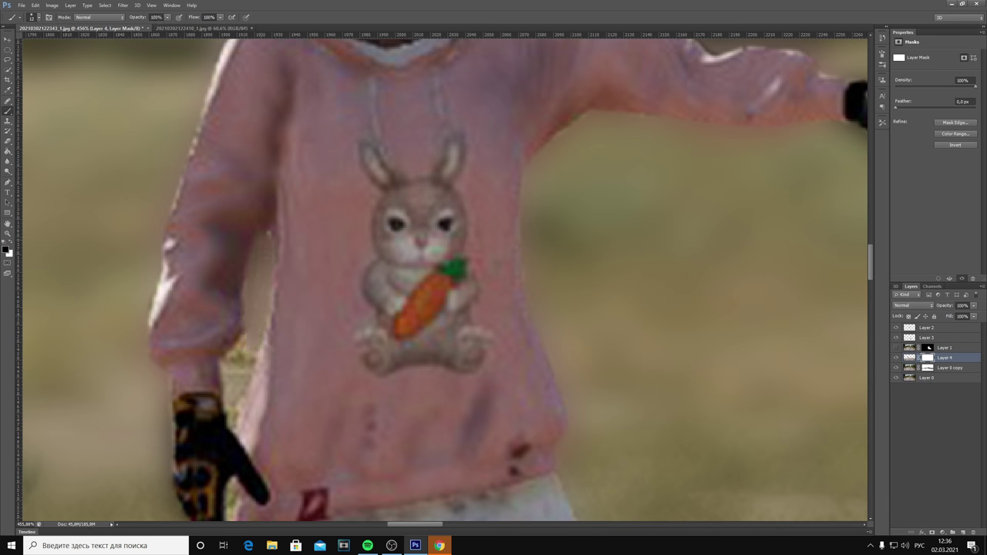
scroll(235, 409, "down", 2, "alt")
scroll(293, 386, "down", 2, "alt")
scroll(331, 370, "down", 2, "alt")
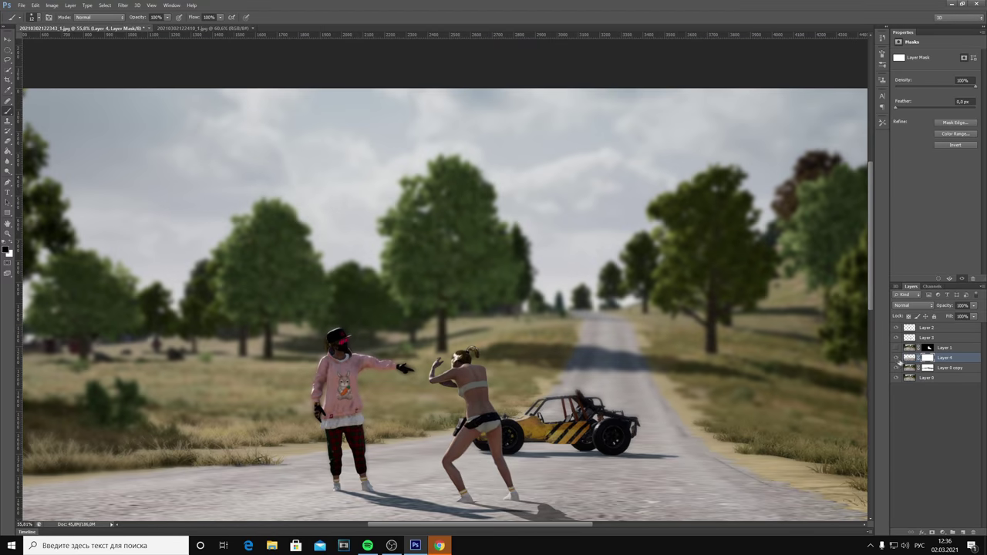
scroll(344, 367, "down", 2, "alt")
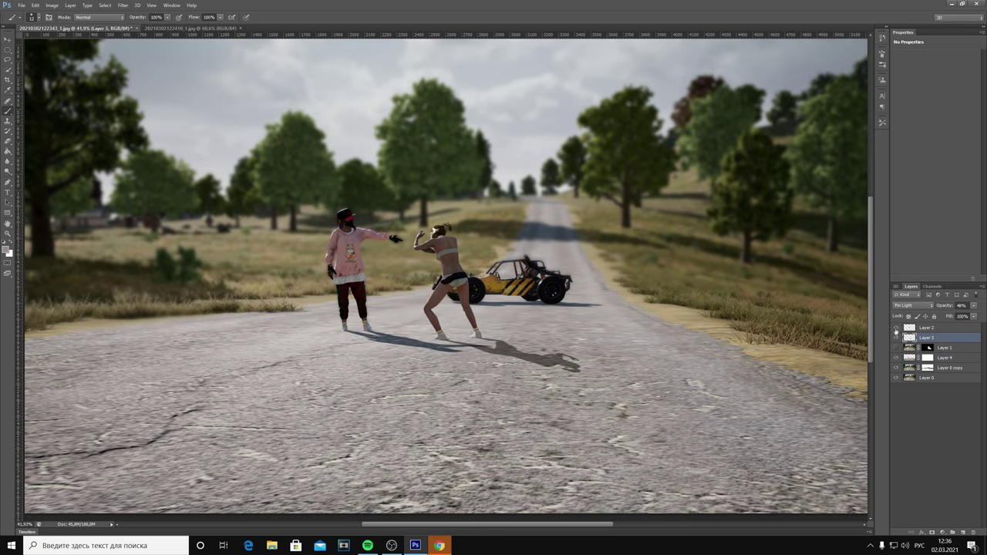
- Clip a Color Balance to Layer 3 shifting toward cyan and less blue, then merge it down
left_click(925, 328)
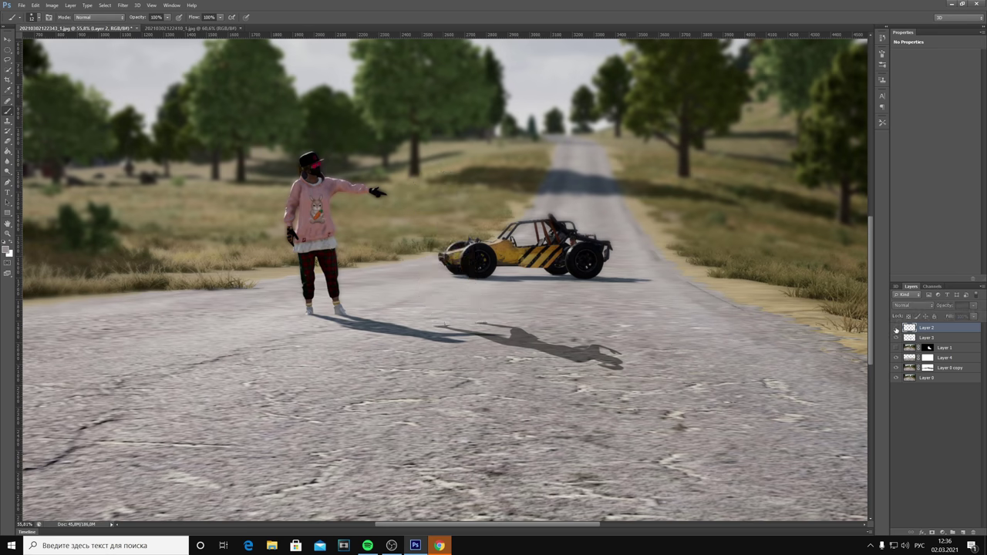
left_click(896, 329)
left_click(925, 338)
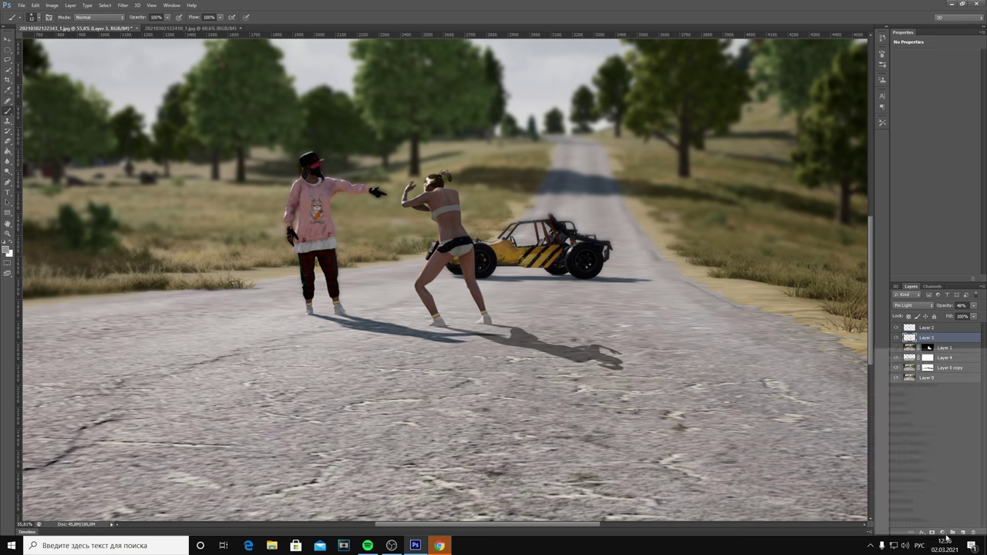
left_click(943, 532)
left_click(910, 440)
left_click(927, 278)
left_click_drag(947, 103, 920, 86)
key("ctrl+e")
- Add a new layer at 57% opacity and try lightening blend modes on it
key("ctrl+shift+alt+n")
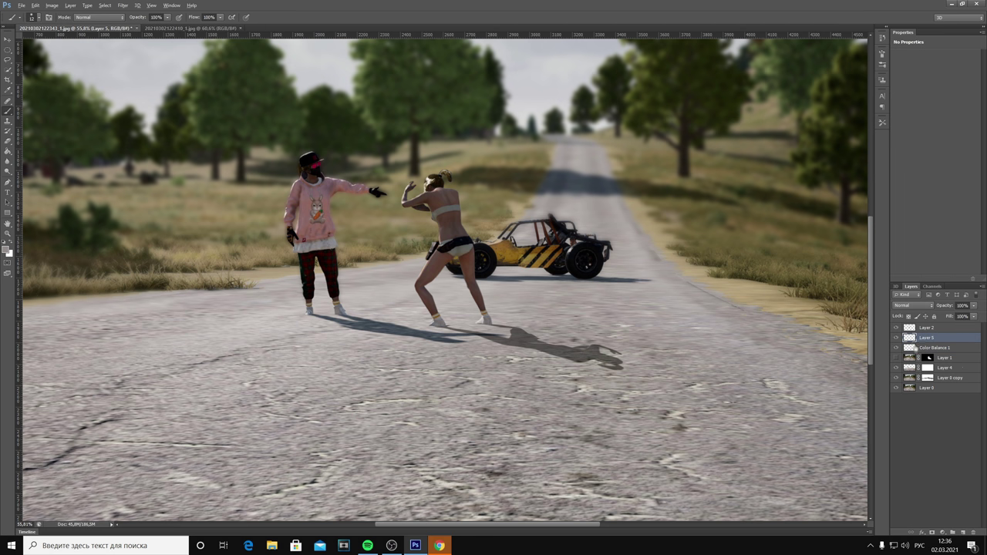
type("57")
key("Return")
left_click_drag(938, 308, 914, 307)
left_click(912, 305)
left_click(906, 144)
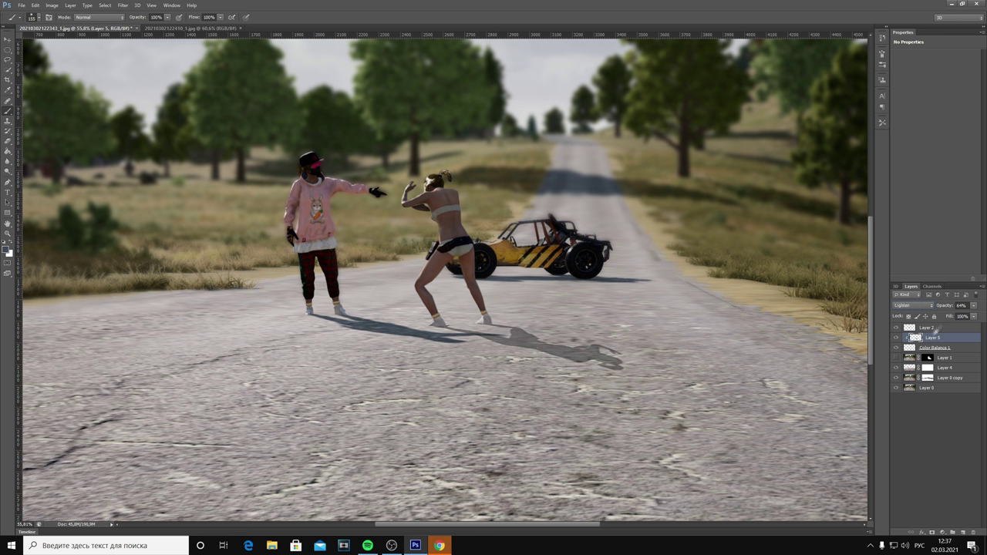
- Fit the image on screen and merge the upper layers into Layer 2 above Layer 0 copy
key("ctrl+e")
scroll(359, 320, "up", 5)
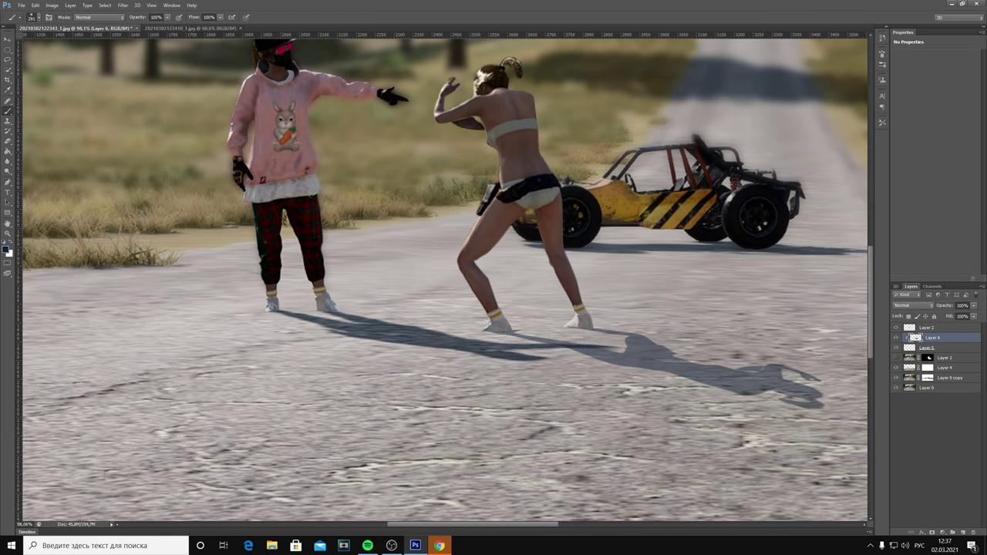
key("ctrl+0")
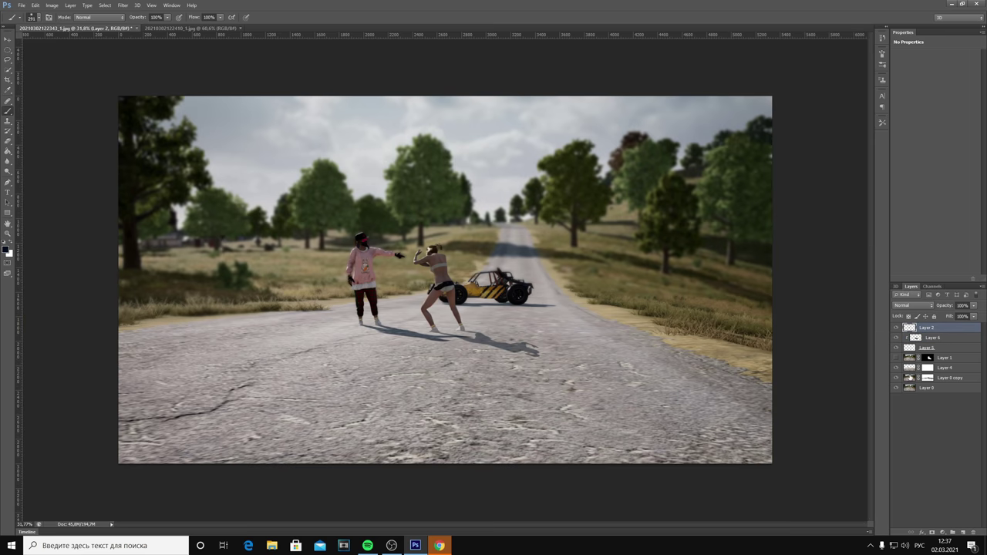
key("ctrl+e")
scroll(371, 319, "up", 5)
- Add a Curves adjustment to brighten the image, then undo and delete it
left_click(942, 532)
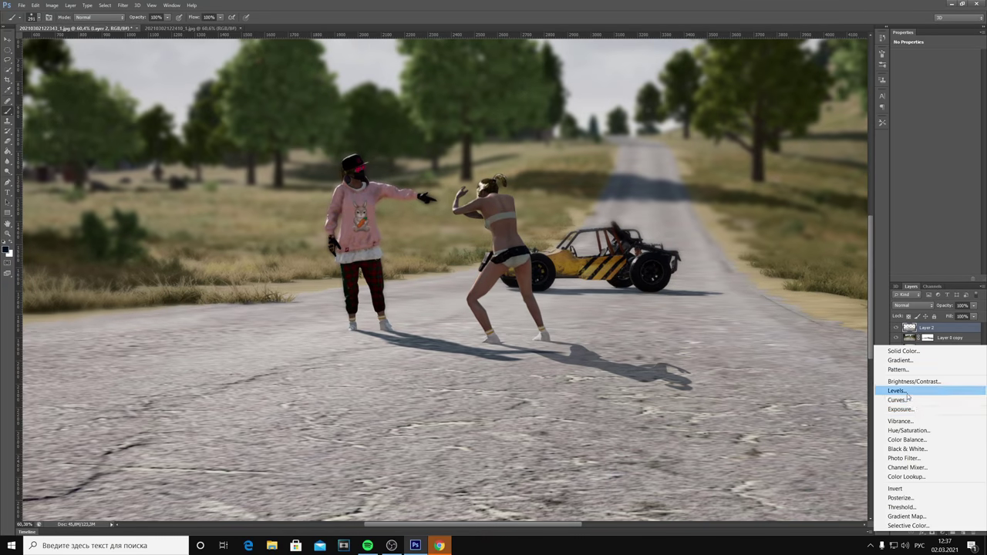
left_click(897, 400)
left_click_drag(921, 129, 922, 115)
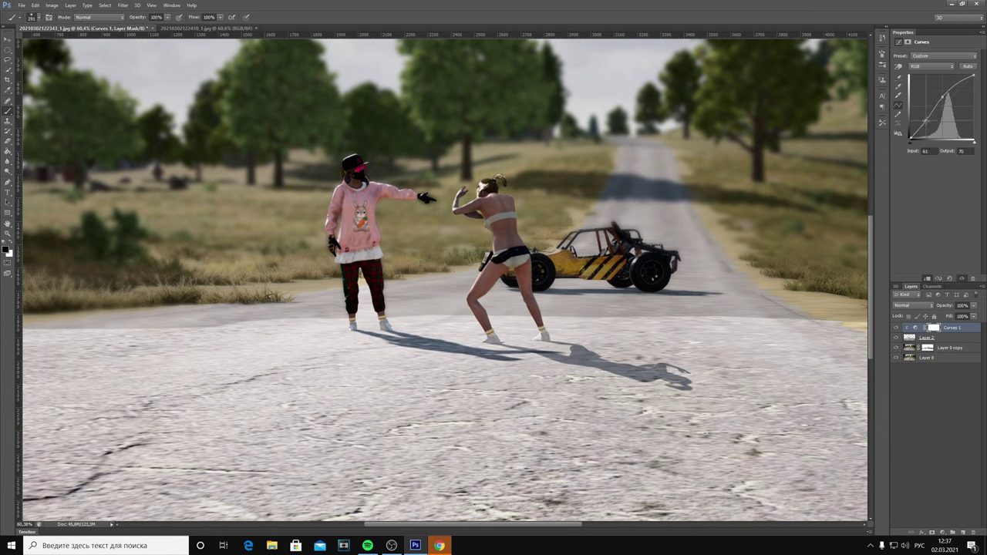
scroll(401, 347, "down", 7)
key("ctrl+z")
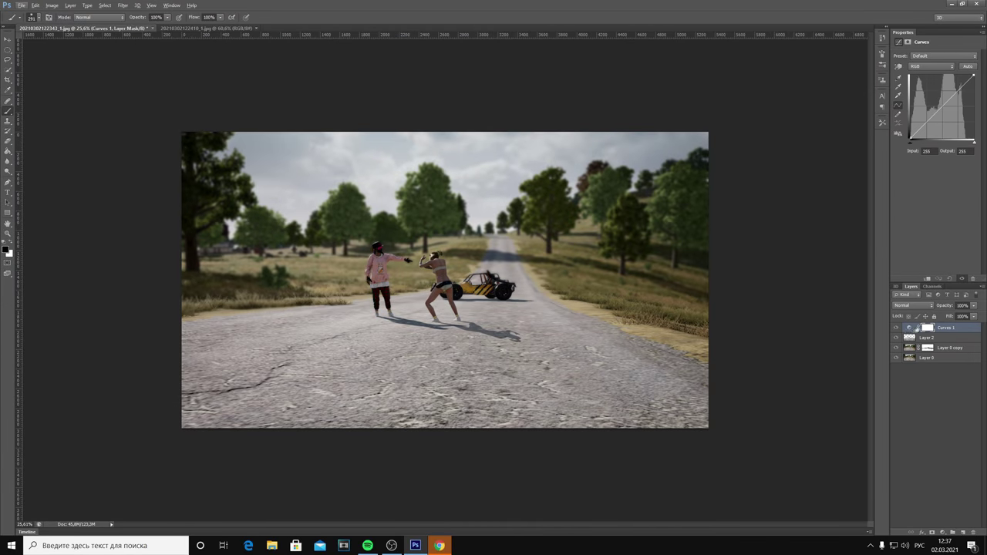
key("ctrl+z")
- Brush a faint, soft dark stroke broadly across the road scene
scroll(334, 282, "up", 5)
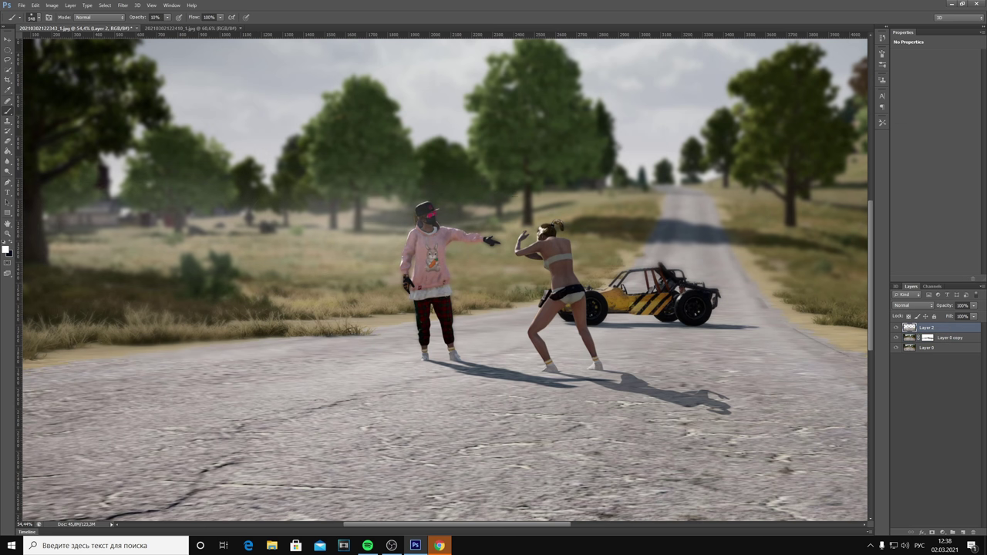
left_click_drag(524, 231, 31, 231)
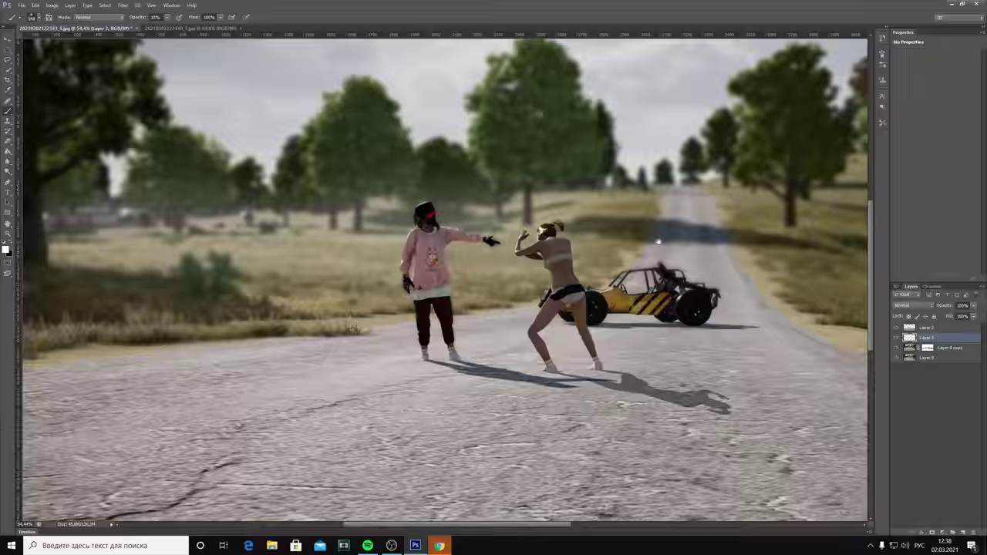
scroll(88, 235, "down", 3)
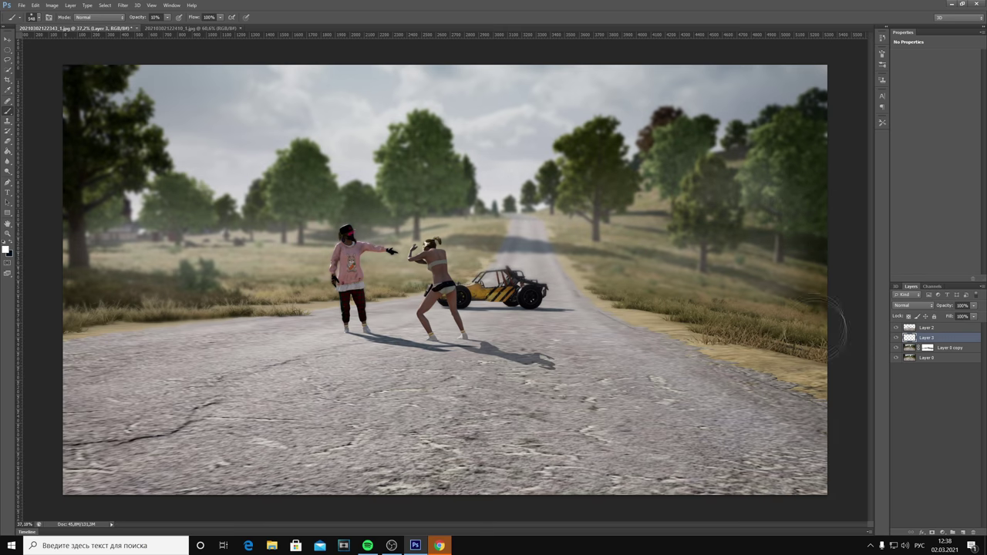
- Make Layer 0 copy active and target its layer mask
scroll(705, 364, "up", 5)
key("alt+bracketleft")
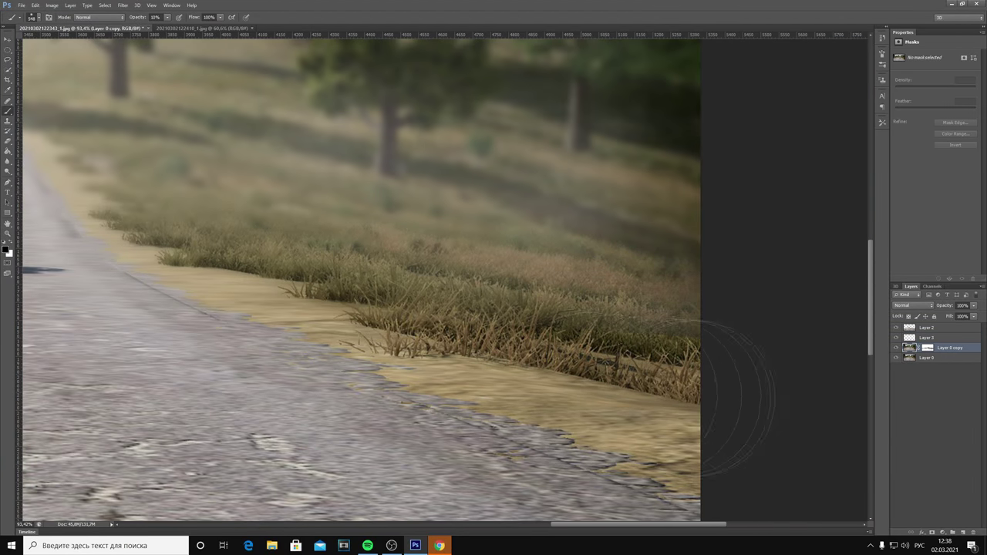
left_click(928, 348)
scroll(771, 354, "down", 5)
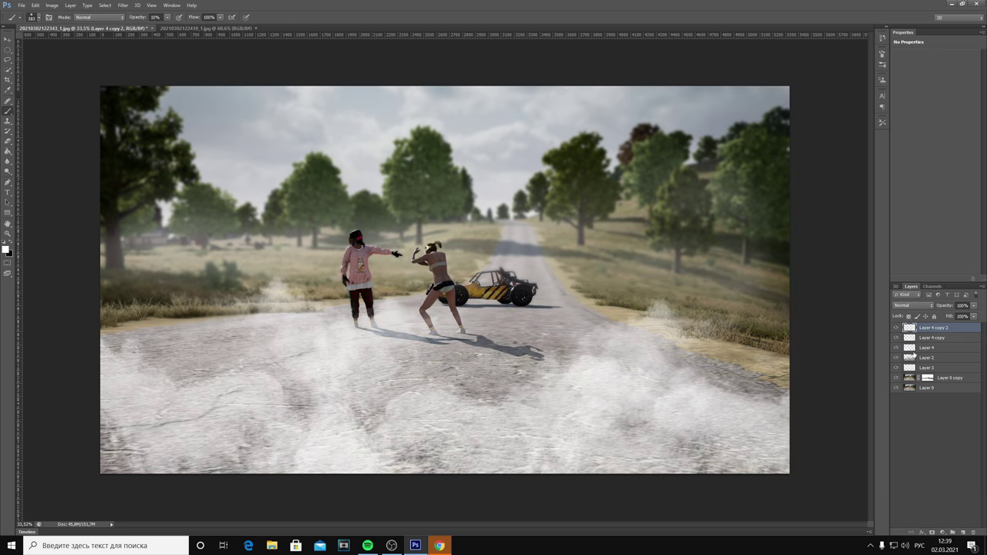
- Soften the road smoke layer with a Gaussian Blur
left_click(123, 6)
left_click(254, 178)
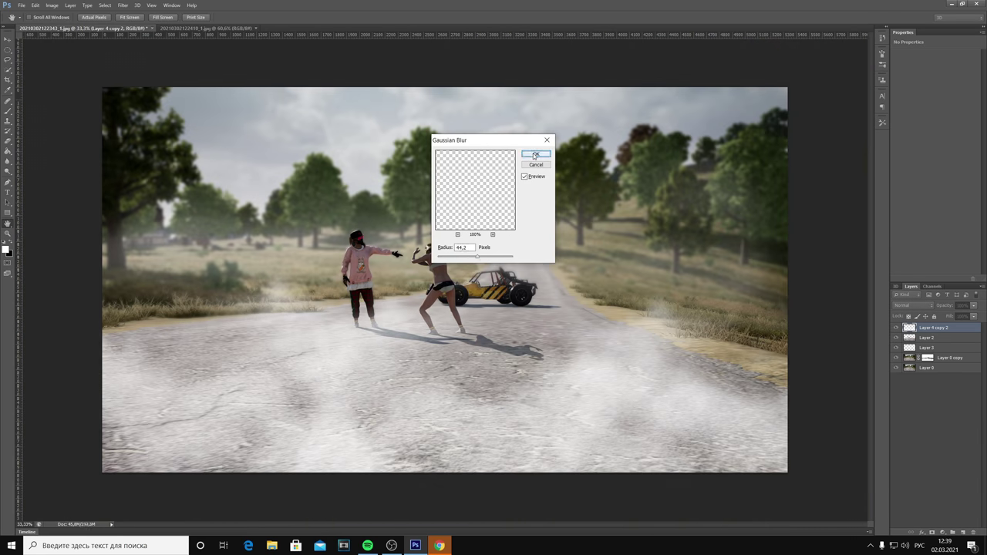
left_click(535, 155)
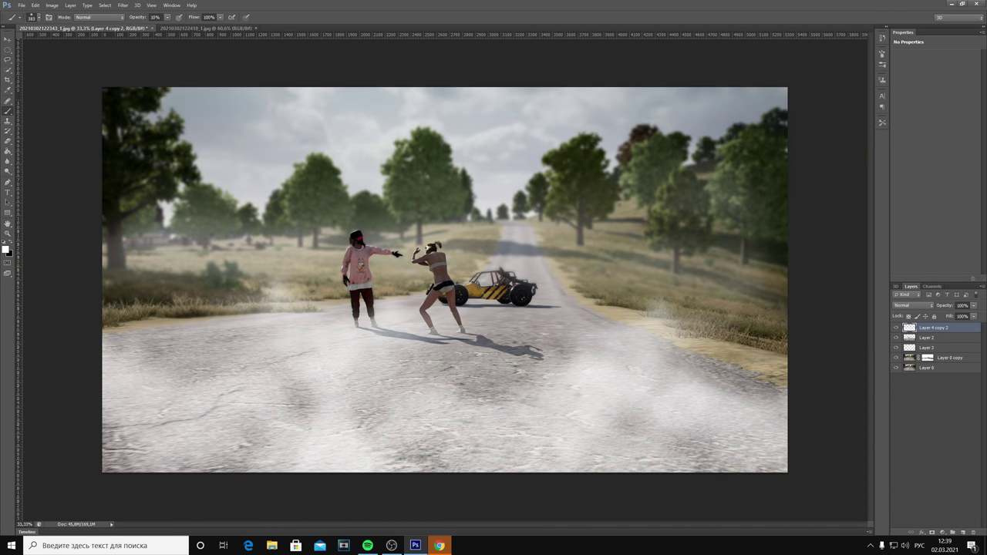
mouse_move(822, 367)
left_mouse_down()
mouse_move(110, 375)
mouse_move(524, 387)
left_mouse_up()
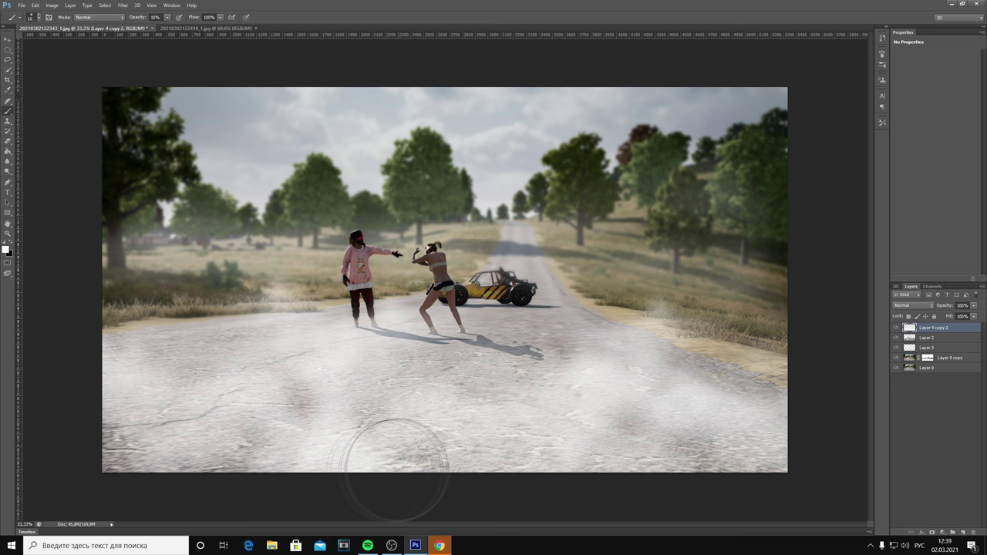
type("59")
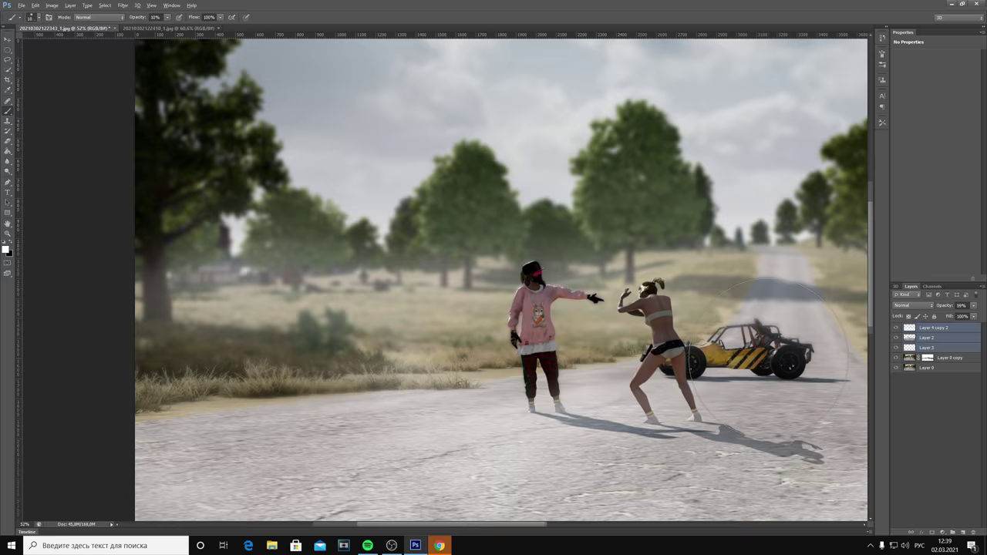
- Add a Hue/Saturation adjustment at +36 saturation and a toning Curves adjustment layer
left_click(943, 532)
left_click(928, 432)
mouse_move(936, 102)
left_mouse_down()
mouse_move(942, 116)
mouse_move(910, 133)
left_mouse_up()
left_click(942, 532)
left_click(928, 402)
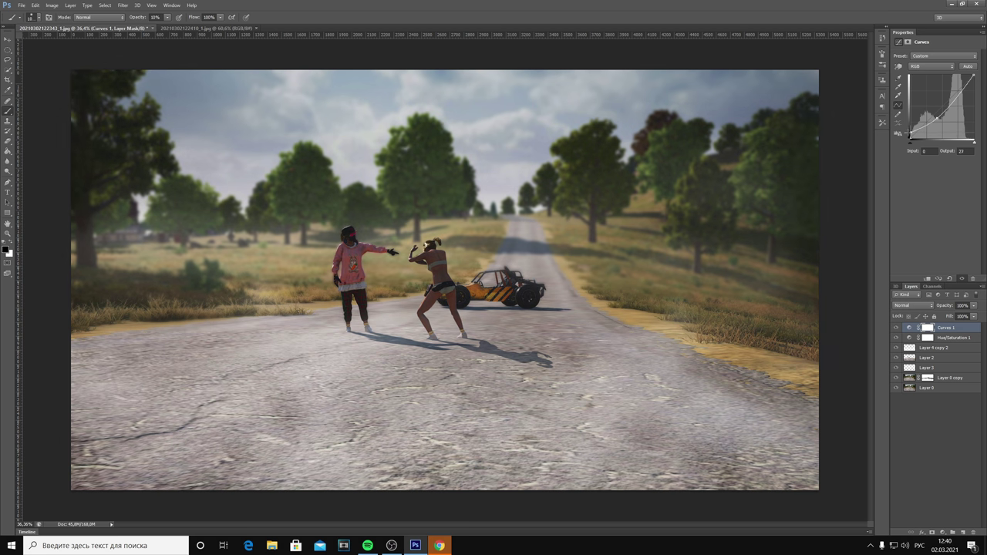
- Move Curves 1 below Layer 3 and target Layer 0 copy's mask
left_click_drag(926, 358, 925, 373)
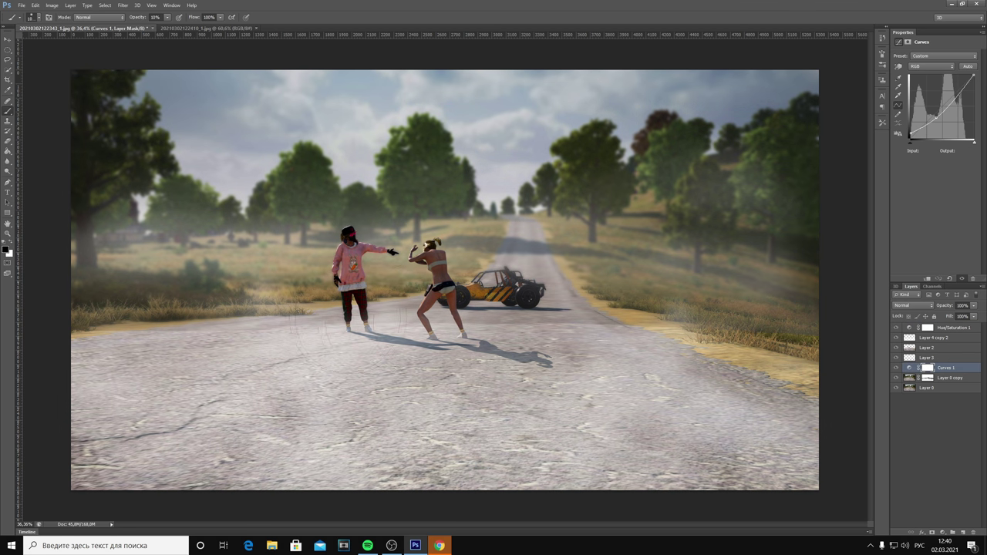
left_click(928, 378)
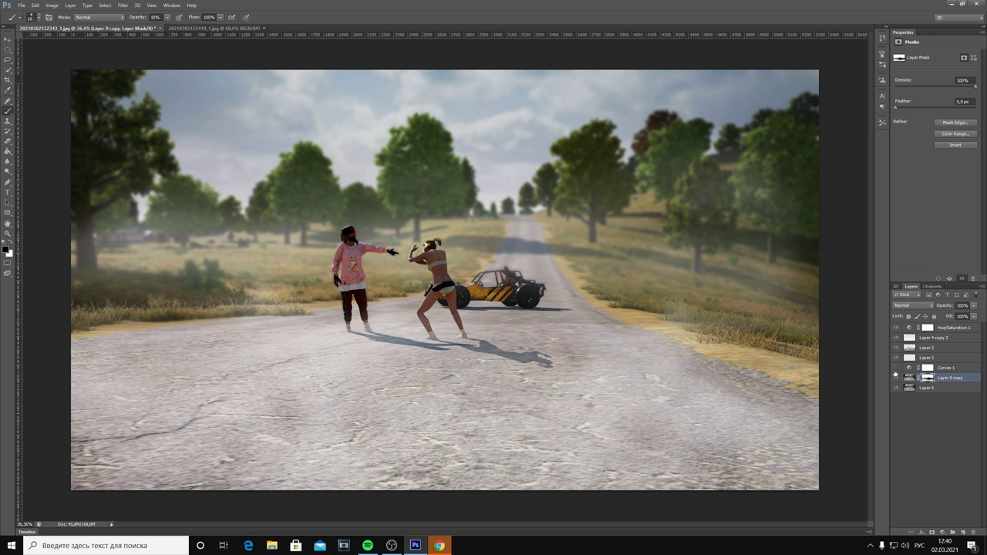
scroll(629, 354, "up", 3)
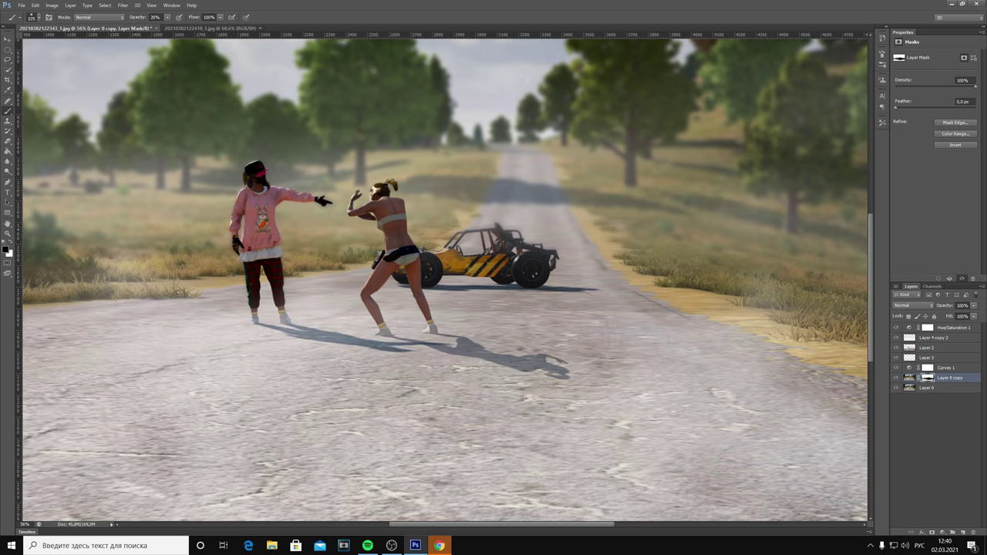
scroll(367, 330, "down", 3)
scroll(367, 330, "up", 3)
scroll(366, 330, "up", 2)
scroll(367, 330, "up", 2)
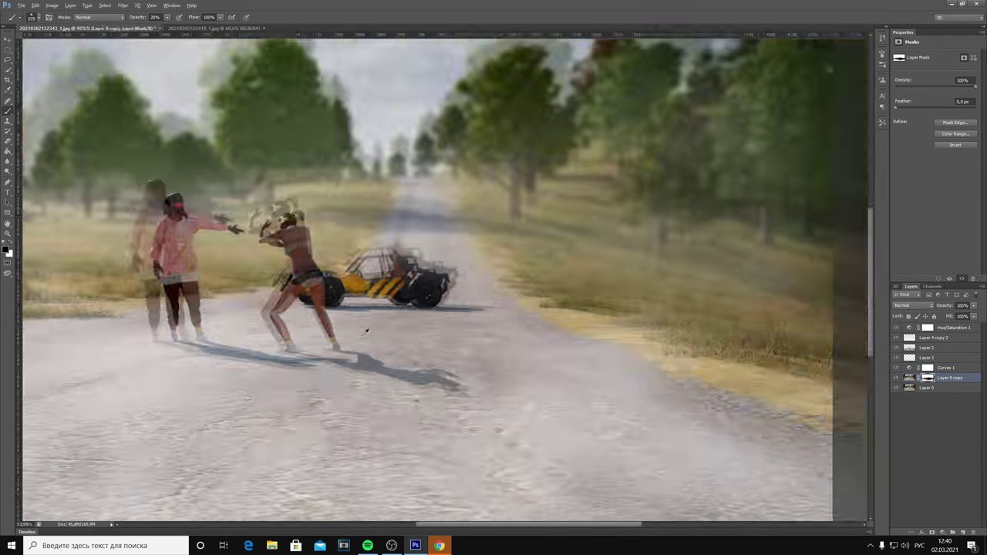
scroll(366, 330, "down", 2)
scroll(331, 293, "up", 5)
scroll(292, 197, "left", 3)
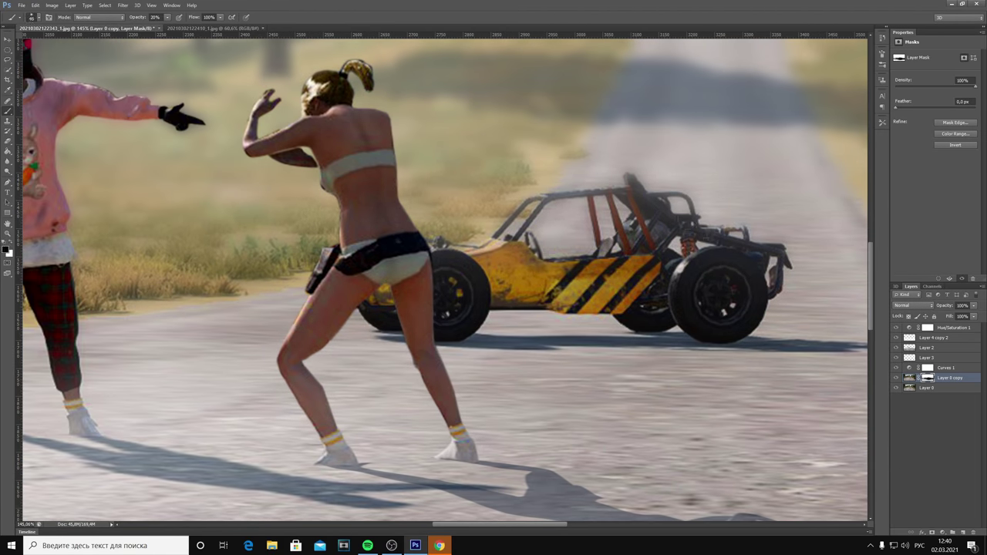
scroll(606, 192, "down", 3)
scroll(404, 223, "up", 2)
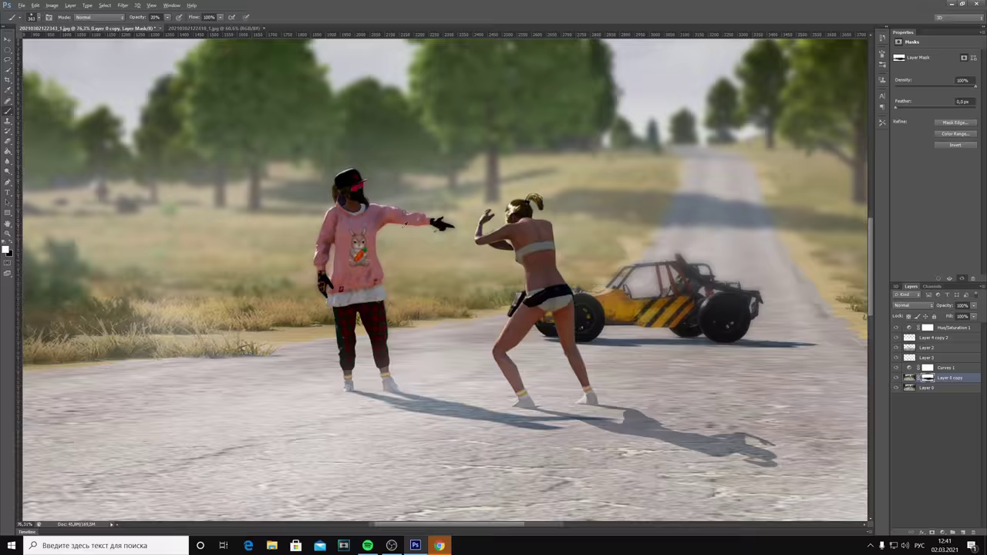
scroll(403, 224, "down", 3)
scroll(232, 270, "up", 2)
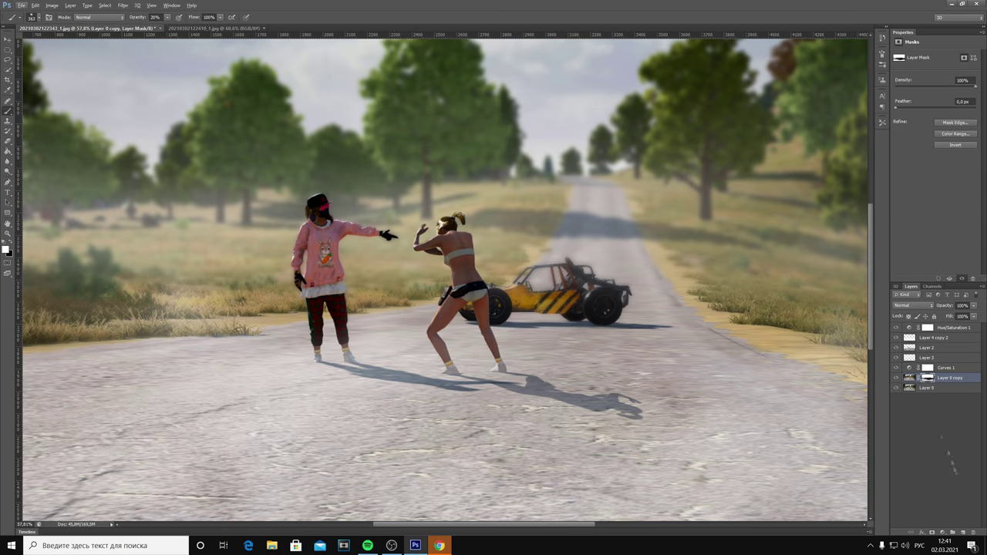
- Add a Levels adjustment with the white input at 223 to brighten highlights
left_click(947, 534)
left_click(906, 396)
left_click_drag(977, 114, 971, 114)
- Select Layer 2, frame both characters in view, and duplicate Layer 2
scroll(310, 243, "up", 3)
scroll(391, 287, "down", 4)
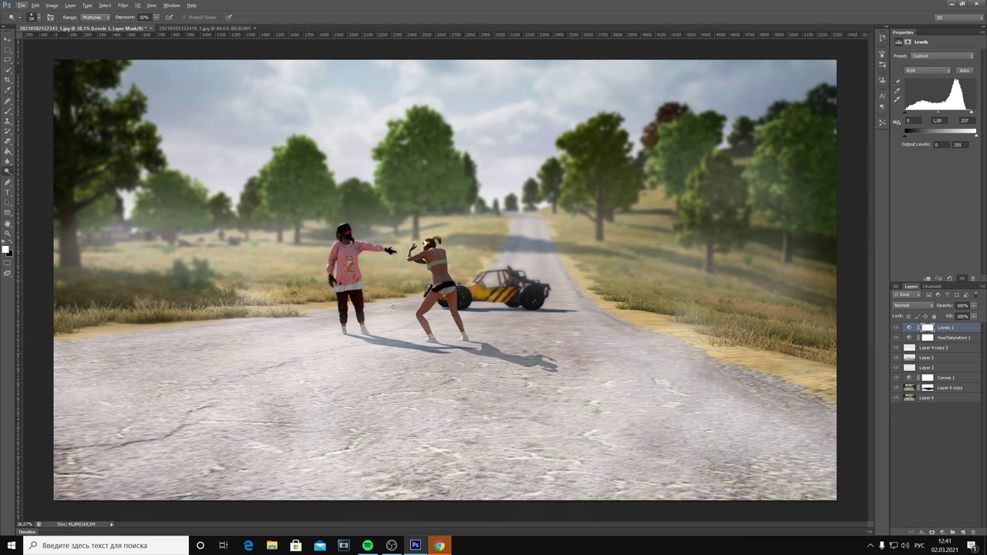
scroll(391, 287, "up", 4)
scroll(391, 287, "down", 1)
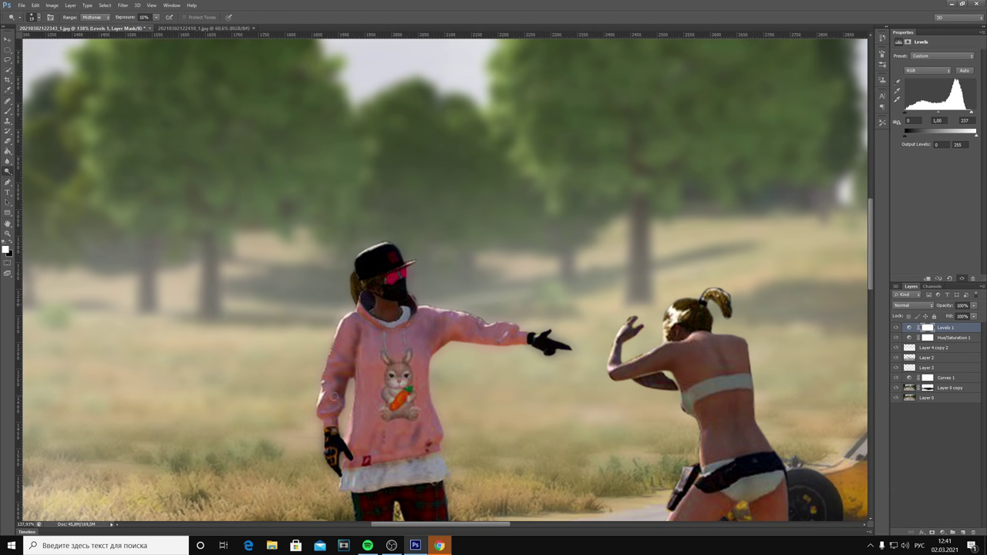
key("alt+bracketleft")
key("alt+bracketleft")
key("alt+bracketleft")
left_click_drag(402, 490, 422, 347)
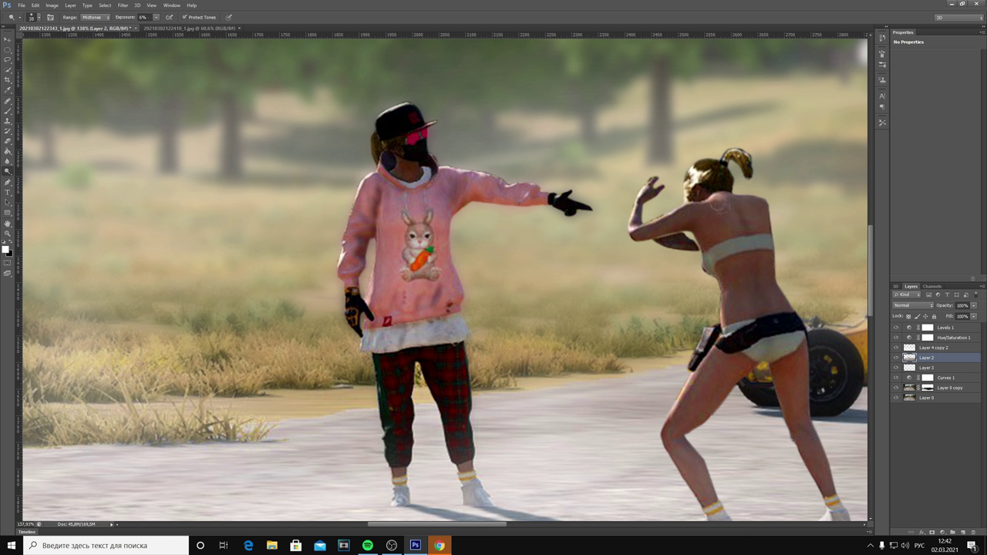
left_click_drag(801, 364, 760, 364)
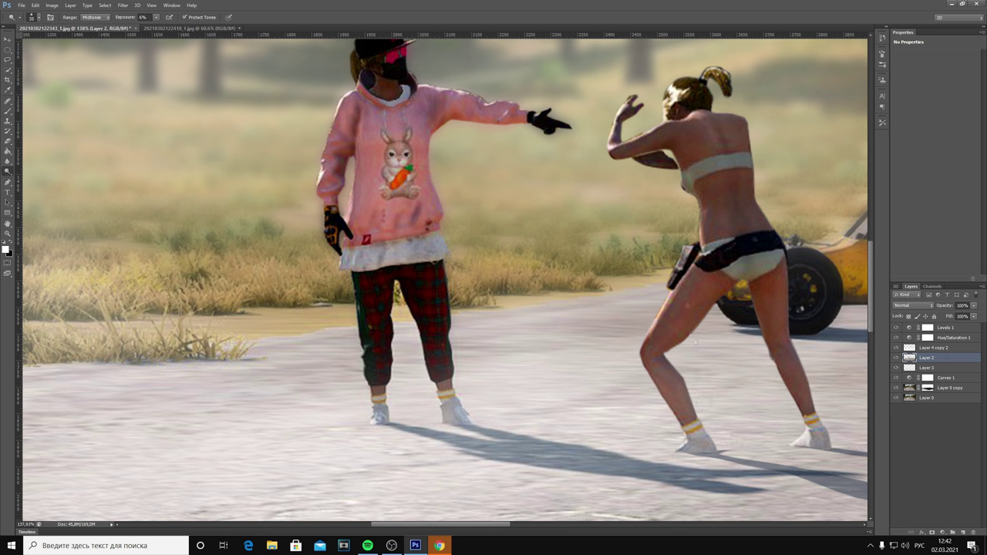
scroll(445, 291, "left", 2)
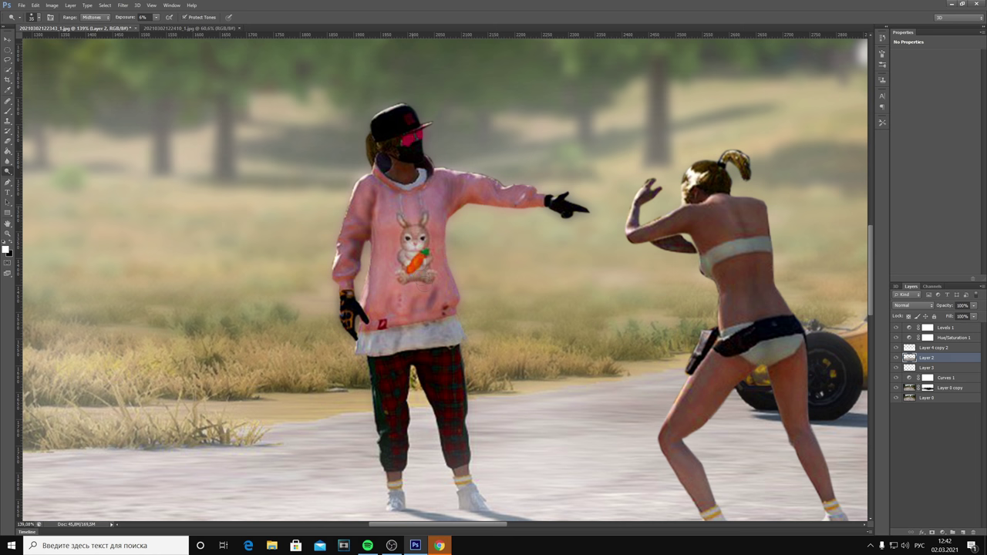
key("ctrl+0")
scroll(395, 307, "up", 4)
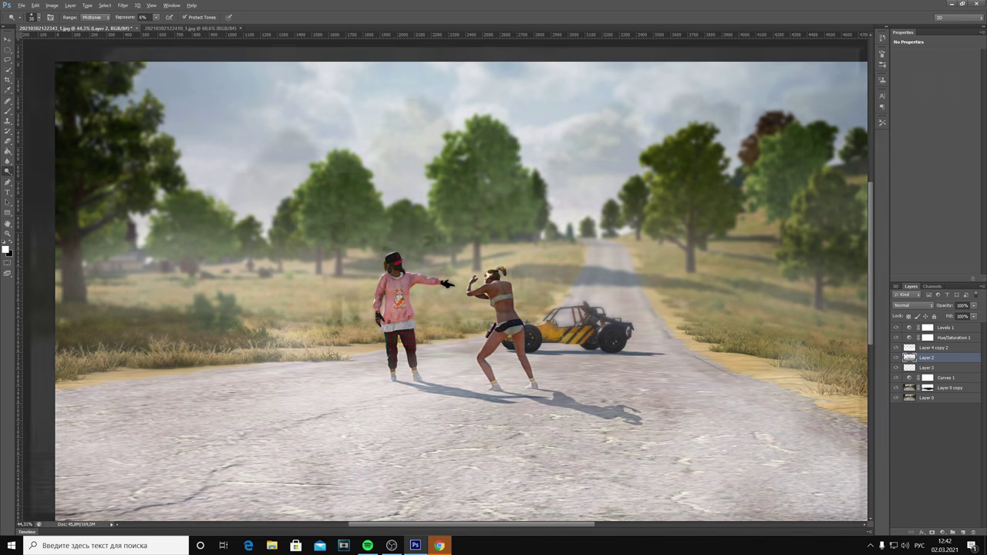
key("ctrl+j")
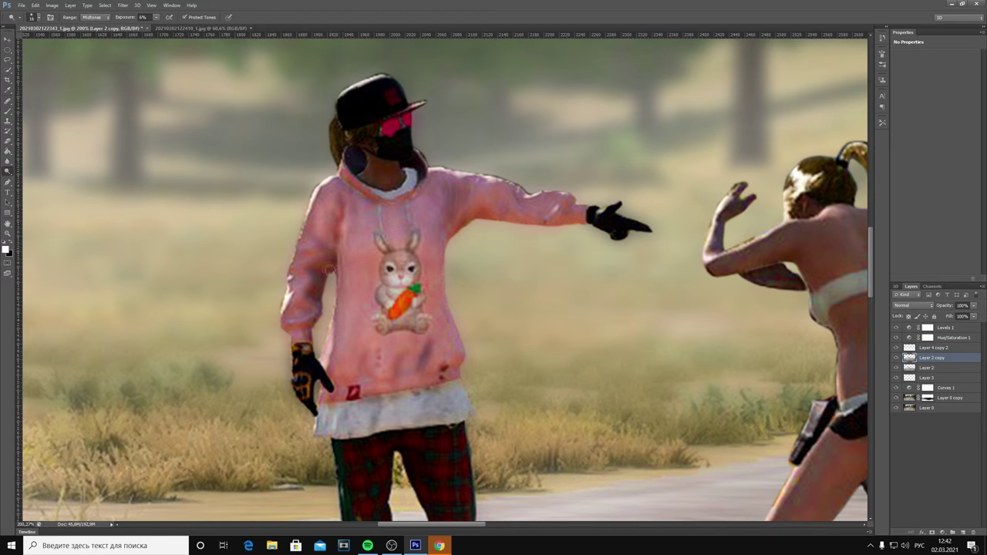
- Duplicate Layer 0 in the Layers panel
scroll(357, 278, "down", 3)
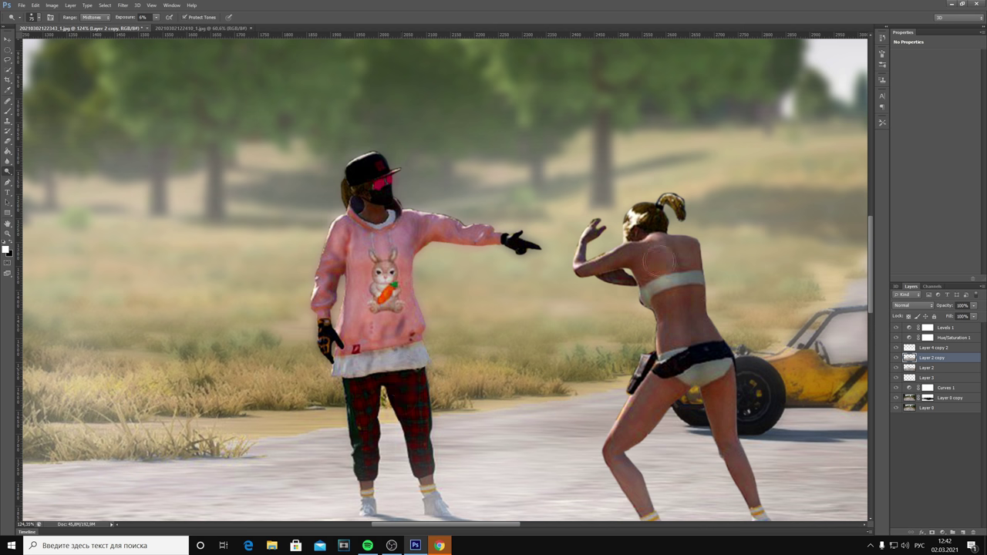
scroll(689, 327, "down", 3)
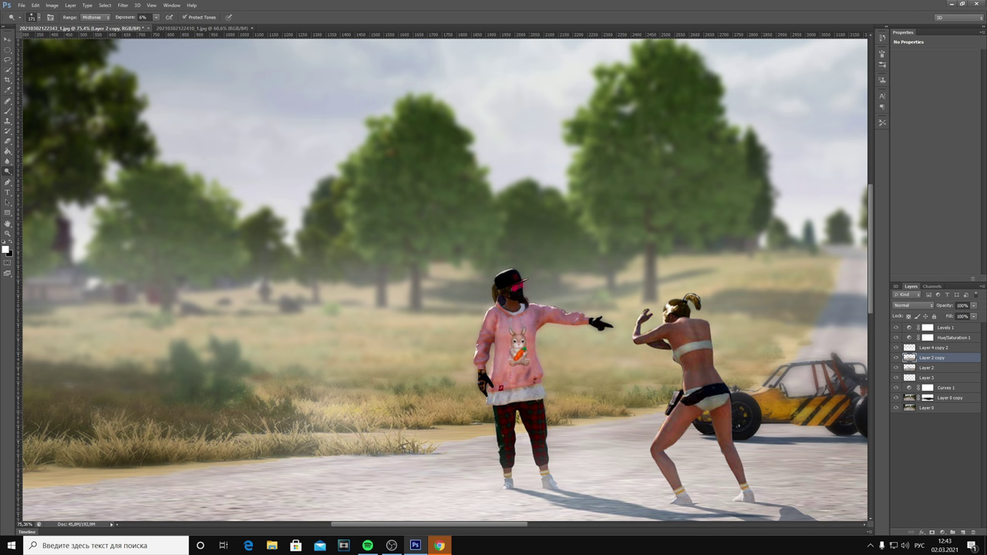
scroll(445, 278, "down", 3)
scroll(443, 336, "down", 1)
scroll(444, 336, "up", 3)
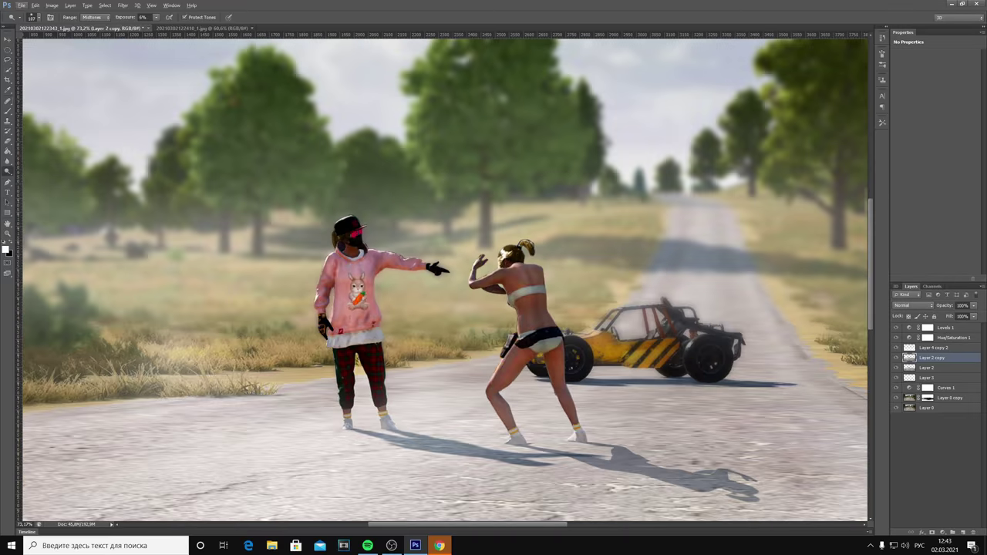
scroll(443, 336, "down", 3)
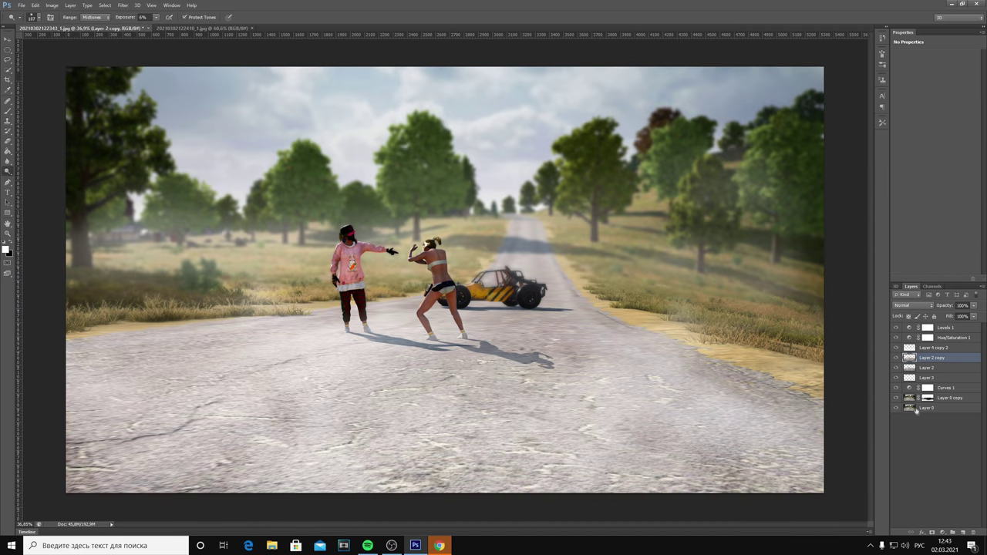
left_click(925, 407)
key("ctrl+j")
- Stamp all visible layers into a new top Layer 4 and apply Smart Sharpen to it
left_click(925, 327)
key("ctrl+shift+alt+e")
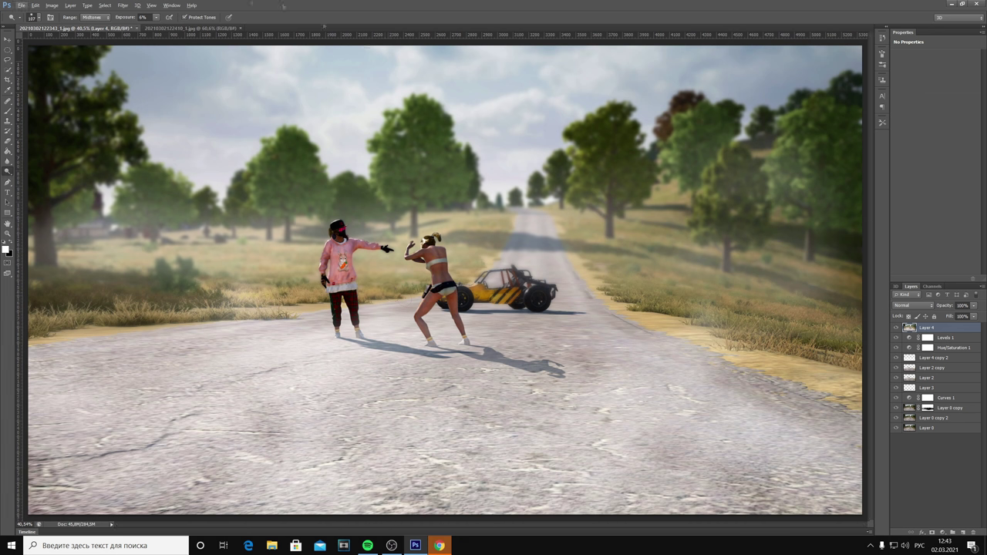
left_click(123, 6)
left_click(263, 172)
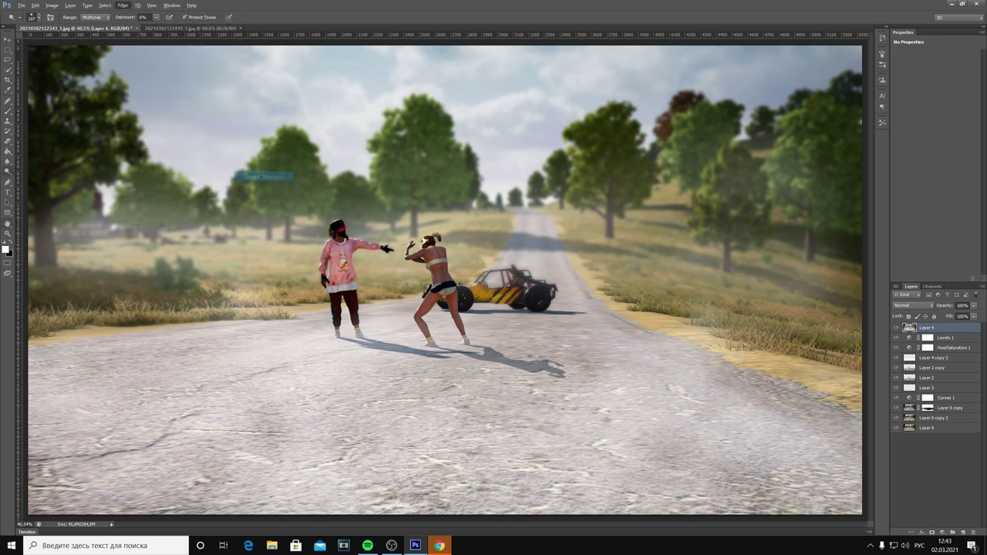
left_click(886, 131)
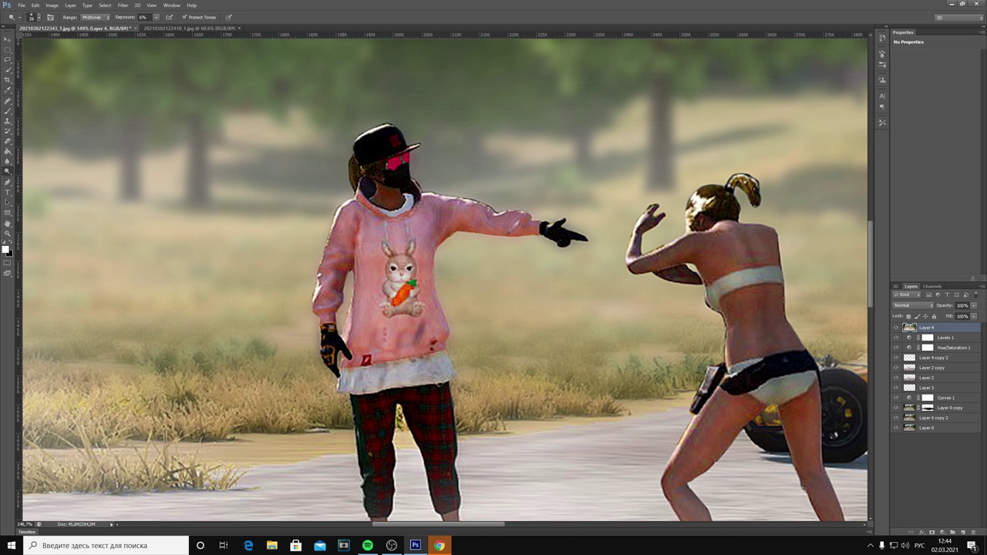
scroll(456, 330, "down", 5)
scroll(636, 339, "up", 2)
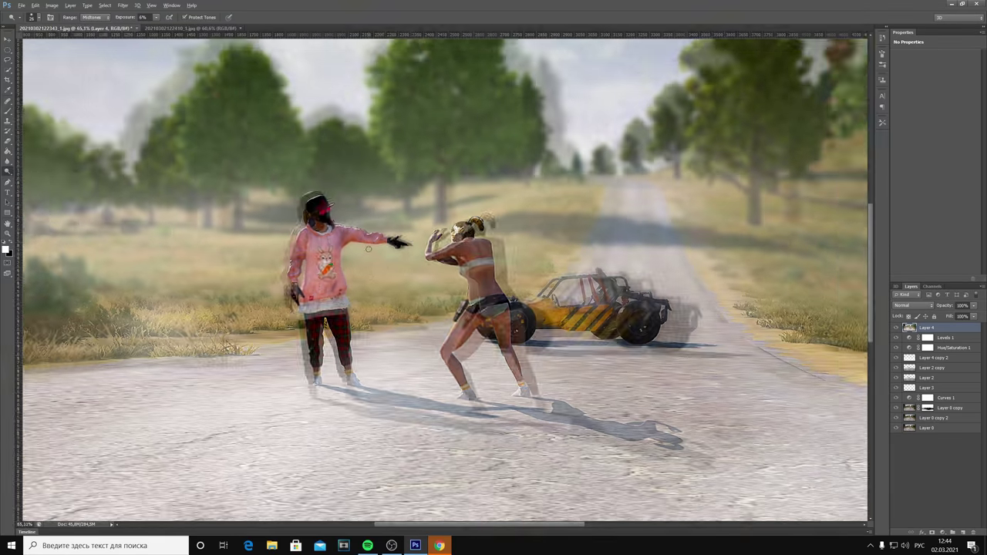
scroll(636, 339, "up", 3)
scroll(498, 413, "down", 2)
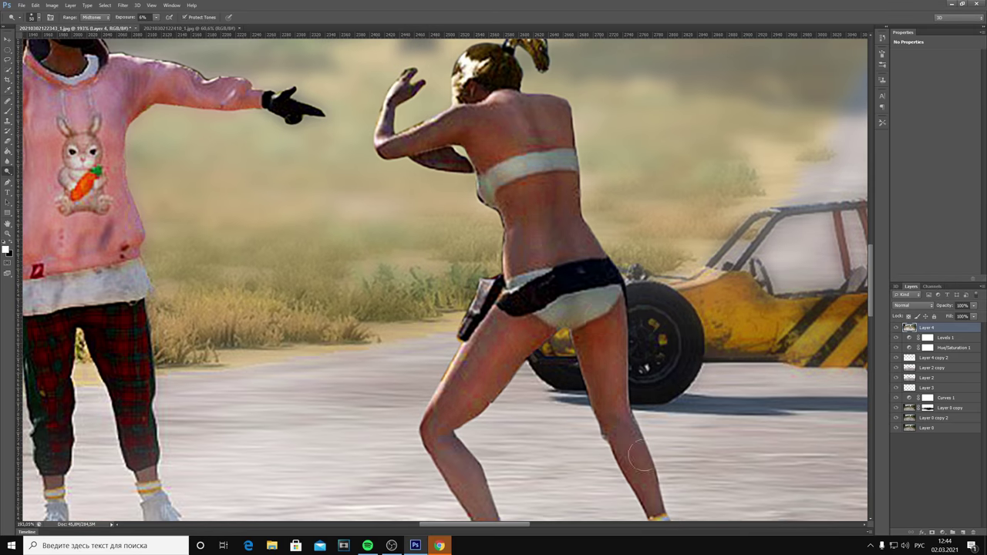
scroll(498, 412, "down", 3)
- Use Liquify's Forward Warp to push the girl's bulging limb edge inward
left_click(123, 5)
left_click(143, 77)
scroll(398, 300, "up", 2)
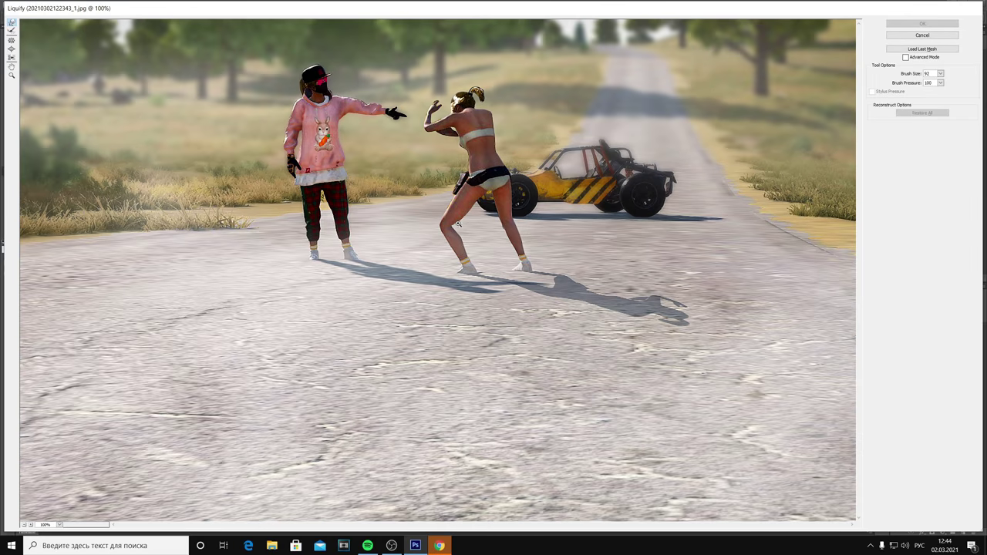
scroll(455, 209, "up", 6)
scroll(280, 147, "up", 2)
left_click_drag(474, 222, 597, 337)
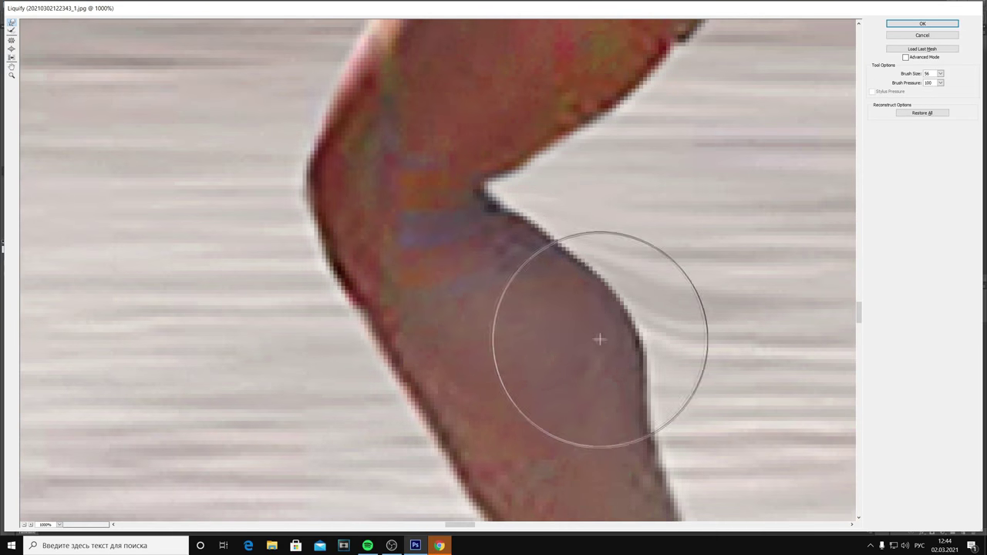
key("bracketleft")
key("bracketleft")
key("bracketleft")
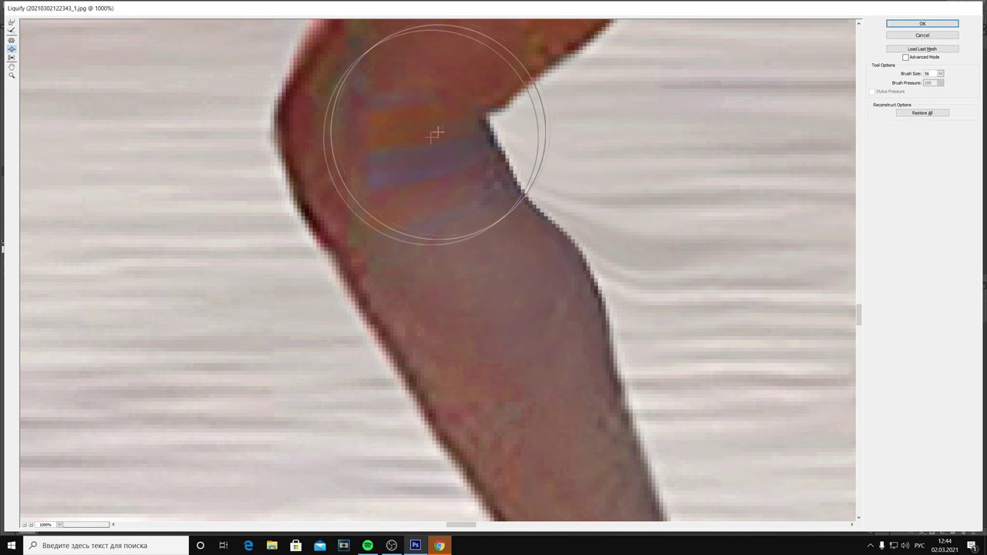
scroll(447, 347, "down", 2)
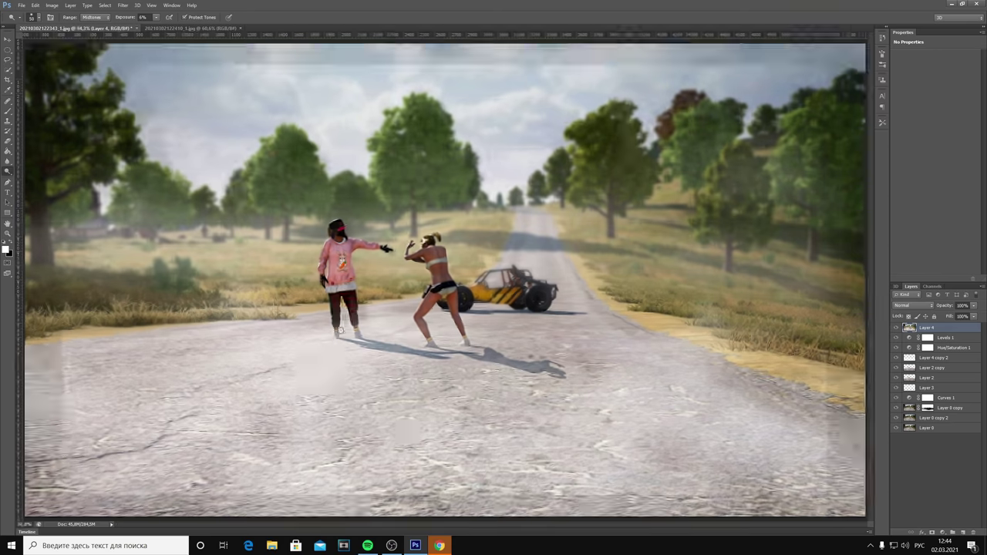
scroll(447, 347, "up", 1)
scroll(448, 347, "up", 3)
scroll(447, 347, "up", 2)
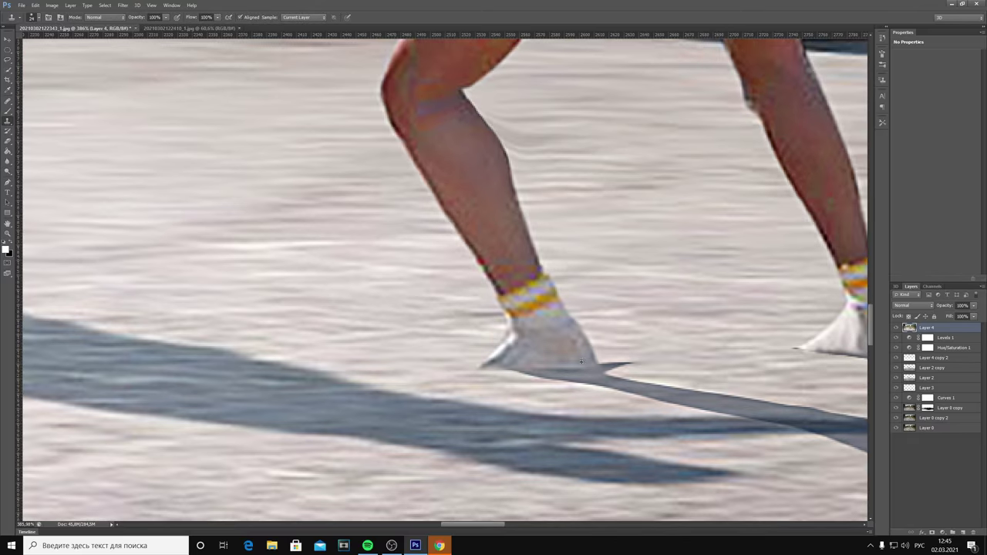
scroll(581, 362, "up", 2)
- Duplicate Layer 4 as Layer 4 copy for retouching and fit the image to the window
key("ctrl+j")
scroll(515, 367, "up", 1)
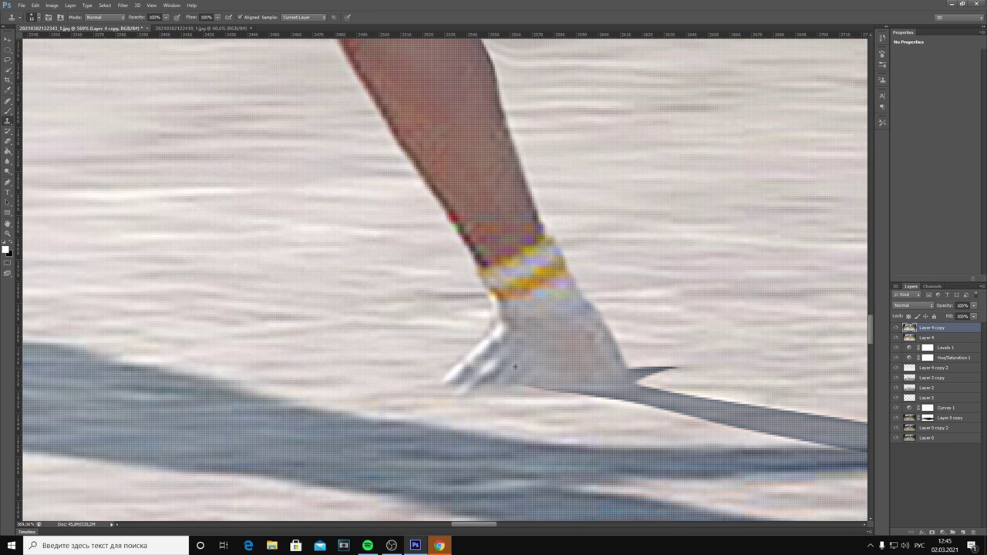
scroll(502, 373, "down", 3)
scroll(624, 363, "up", 2)
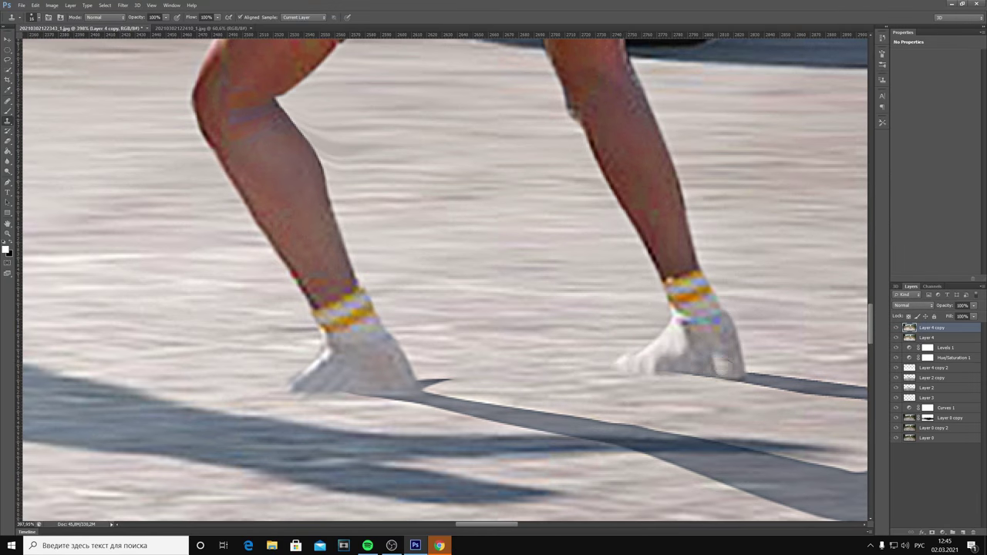
key("ctrl+0")
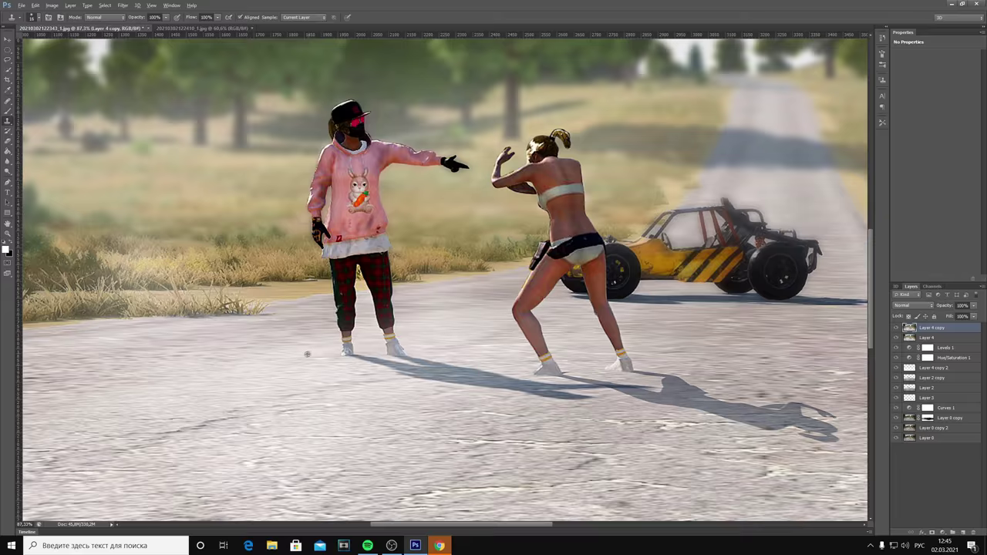
scroll(444, 280, "down", 2)
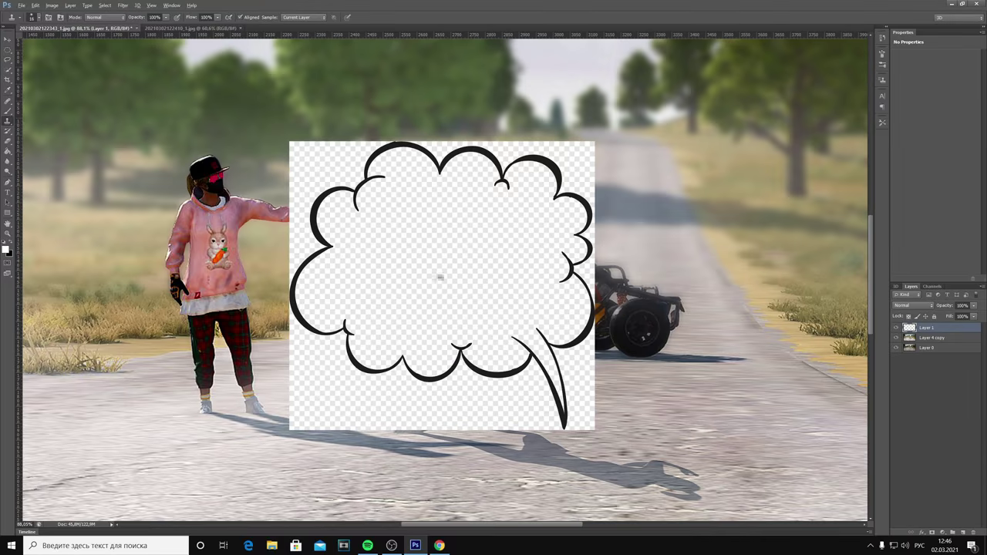
- Magic Wand the speech bubble onto its own layer, shrinking and moving it above the girl
right_click(8, 68)
left_click(46, 78)
scroll(441, 285, "up", 3)
scroll(441, 285, "down", 2)
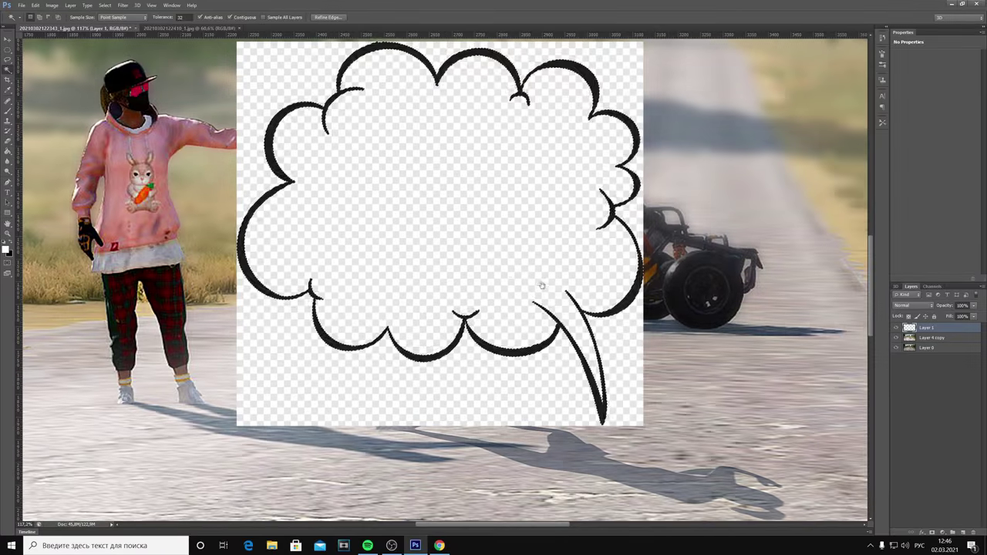
scroll(441, 285, "up", 1)
left_click(440, 231)
key("ctrl+j")
key("ctrl+0")
key("ctrl+t")
left_click_drag(584, 397, 452, 209)
mouse_move(386, 169)
left_mouse_down()
mouse_move(303, 112)
mouse_move(403, 117)
left_mouse_up()
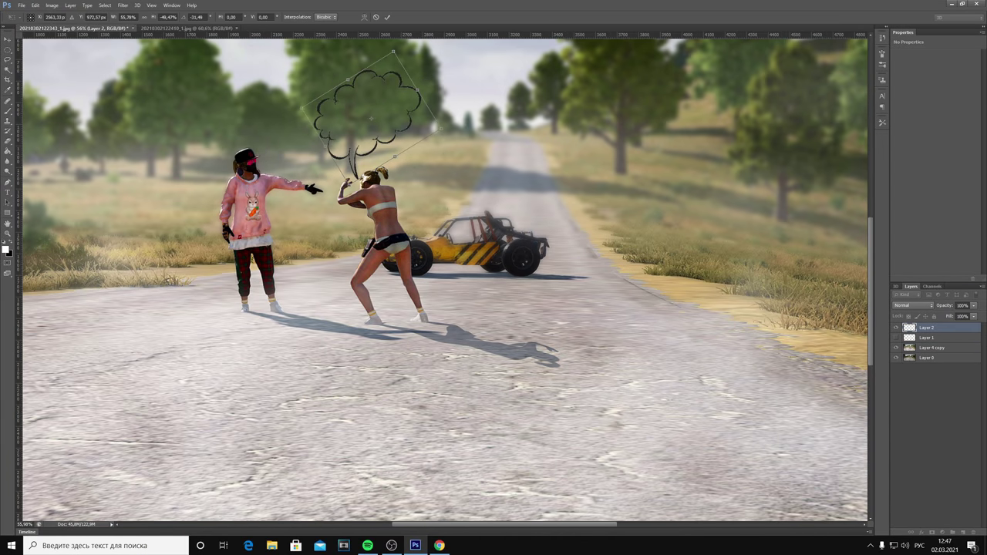
key("Return")
- On a new layer, paint the bubble's inside with a 20% soft white brush
key("ctrl+j")
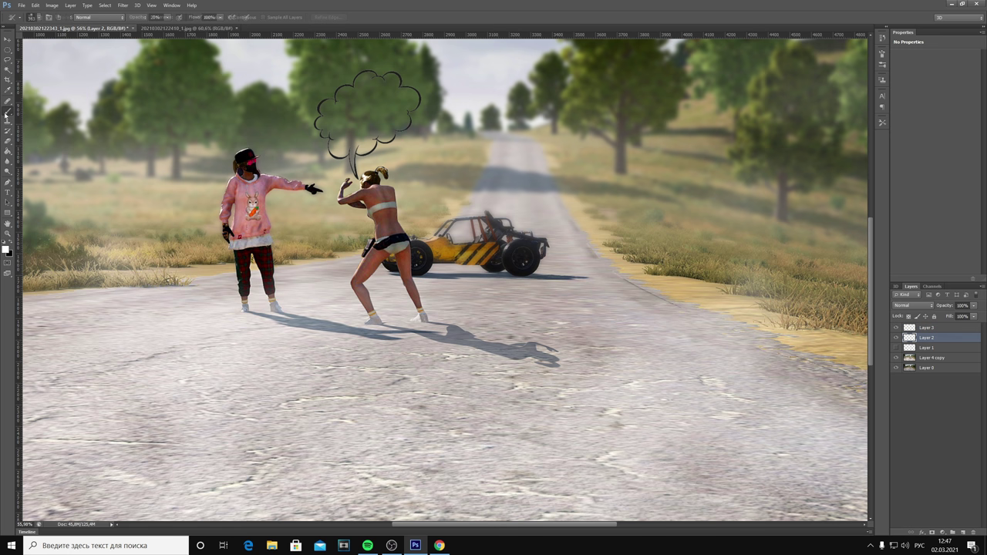
key("w")
scroll(276, 154, "up", 1)
right_click(371, 137)
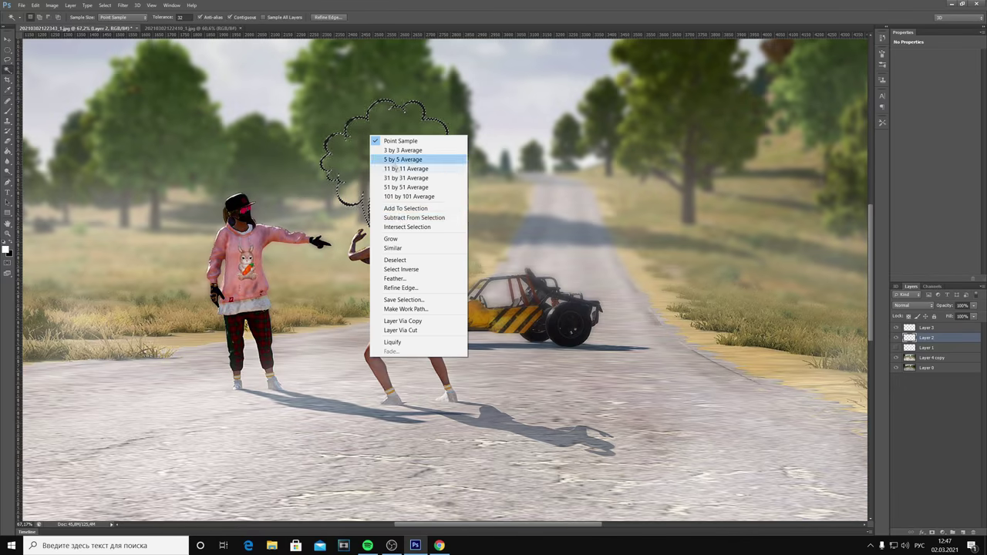
key("Escape")
key("b")
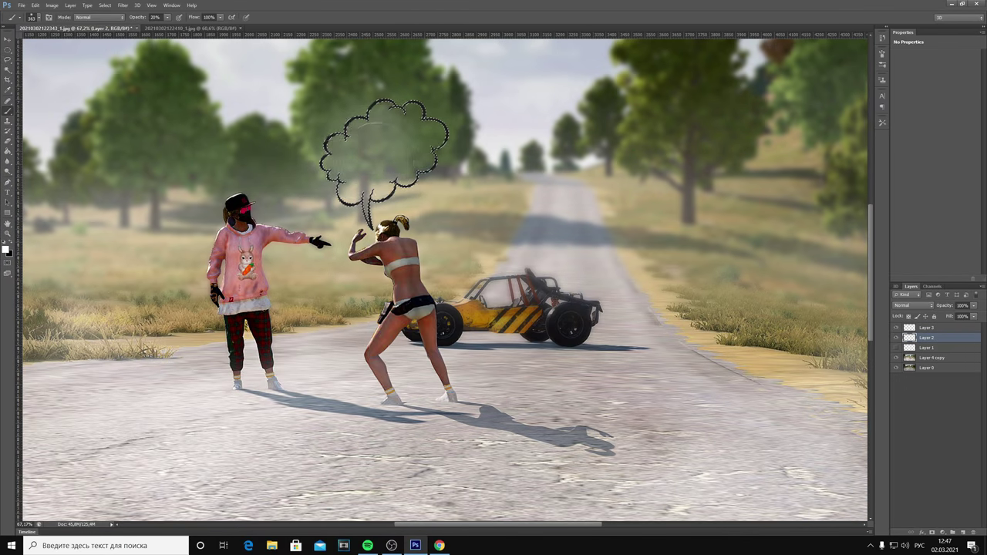
scroll(339, 151, "up", 1)
mouse_move(386, 116)
left_mouse_down()
mouse_move(340, 151)
mouse_move(424, 115)
mouse_move(370, 177)
mouse_move(408, 154)
mouse_move(488, 155)
left_mouse_up()
scroll(383, 236, "down", 5)
scroll(383, 236, "up", 4)
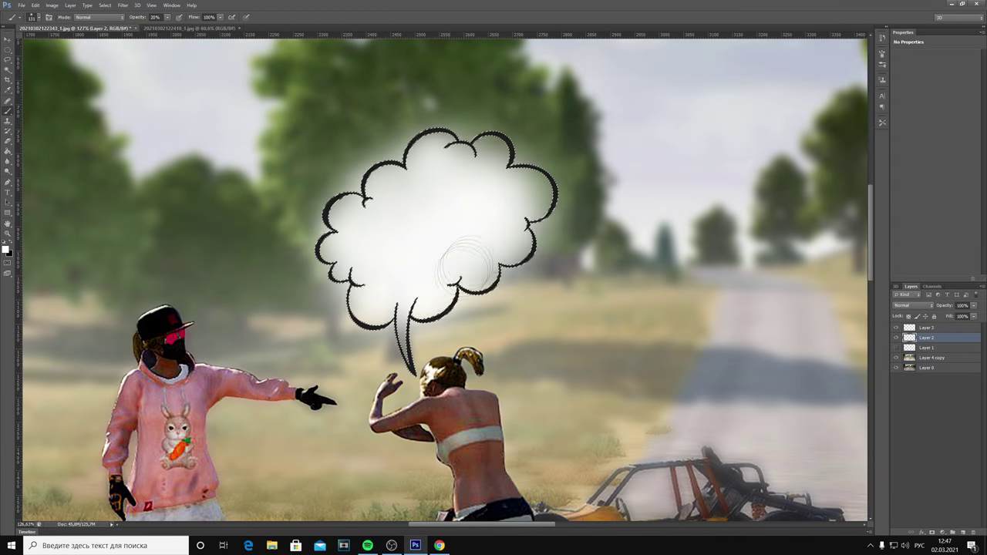
scroll(487, 154, "down", 5)
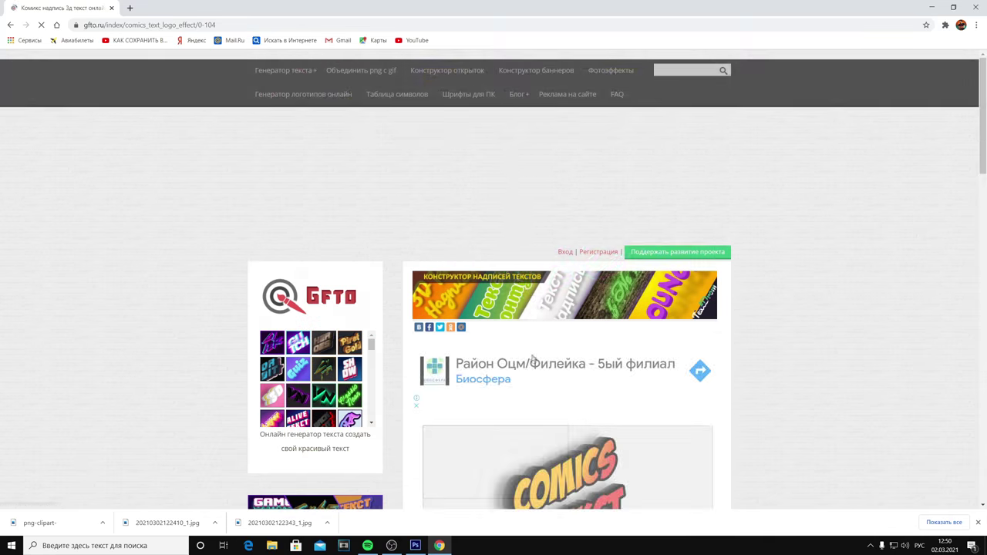
scroll(532, 357, "down", 4)
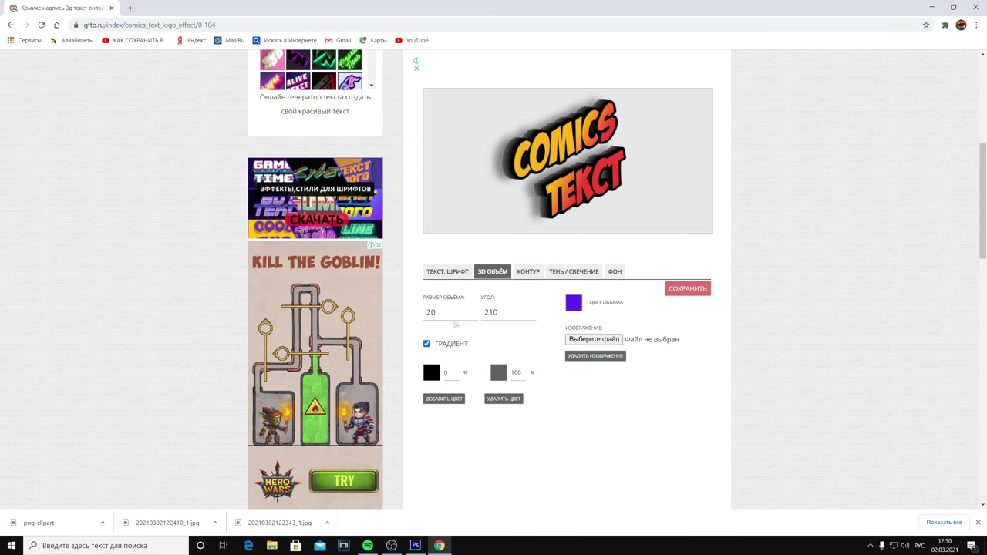
- In the gfto.ru comics generator, create the captions 'ХОЧЕШЬ ЖИТЬ??' and 'ДА!!!'
left_click(528, 271)
left_click(573, 271)
left_click(615, 271)
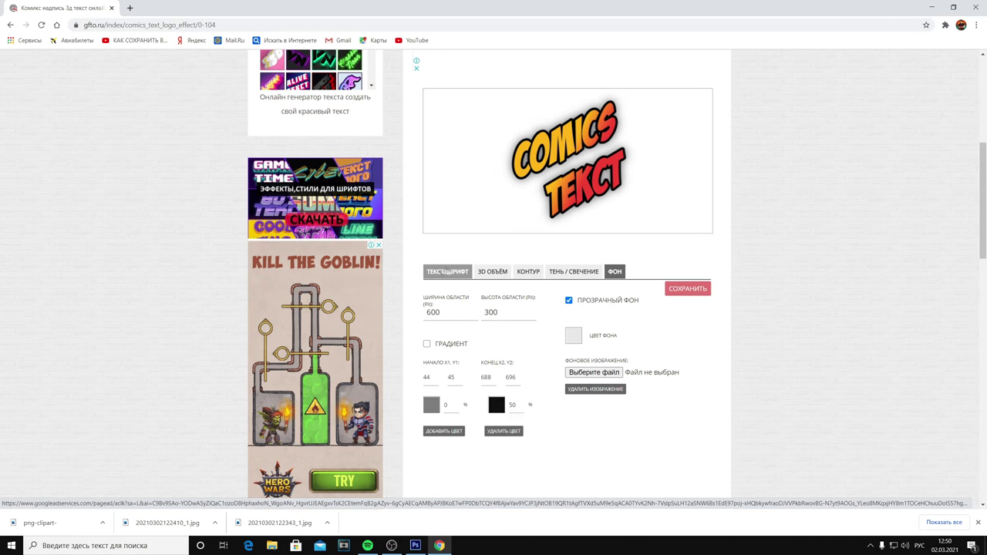
left_click(447, 271)
triple_click(441, 314)
type("Хочешь")
key("Return")
type("ЖИТЬ??")
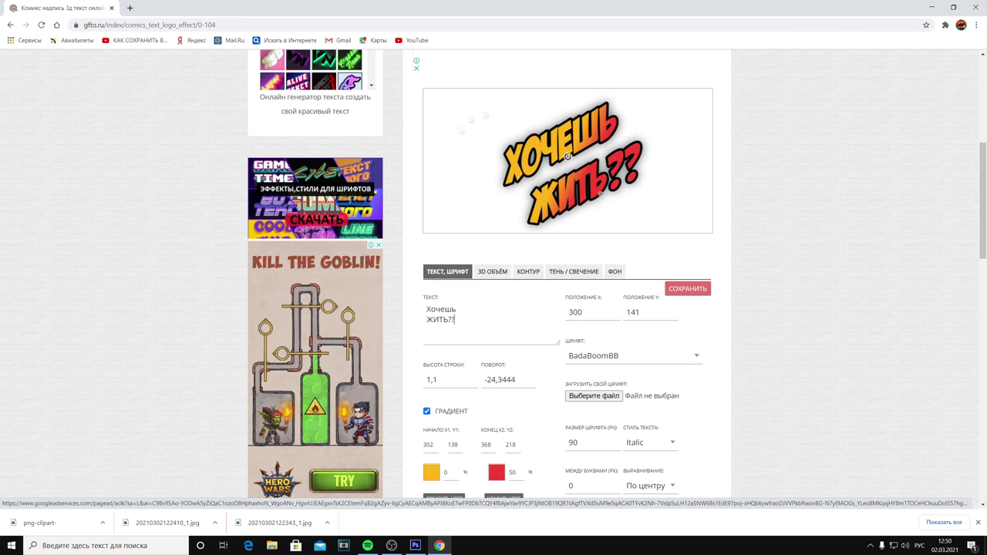
key("ctrl+a")
type("ДА!!!")
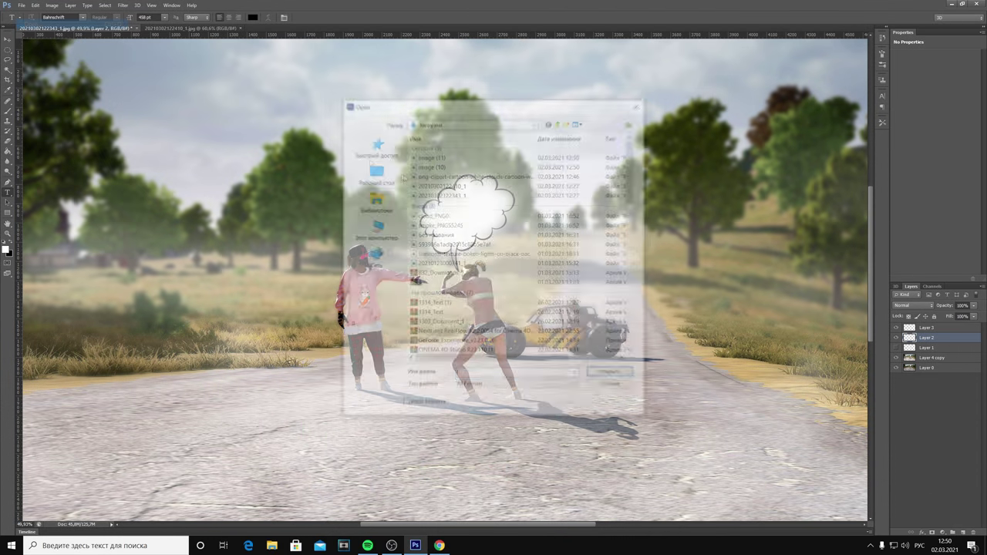
- Place 'ХОЧЕШЬ ЖИТЬ??' above the man in pink and 'ДА!!!' above the girl
left_click_drag(369, 224, 323, 177)
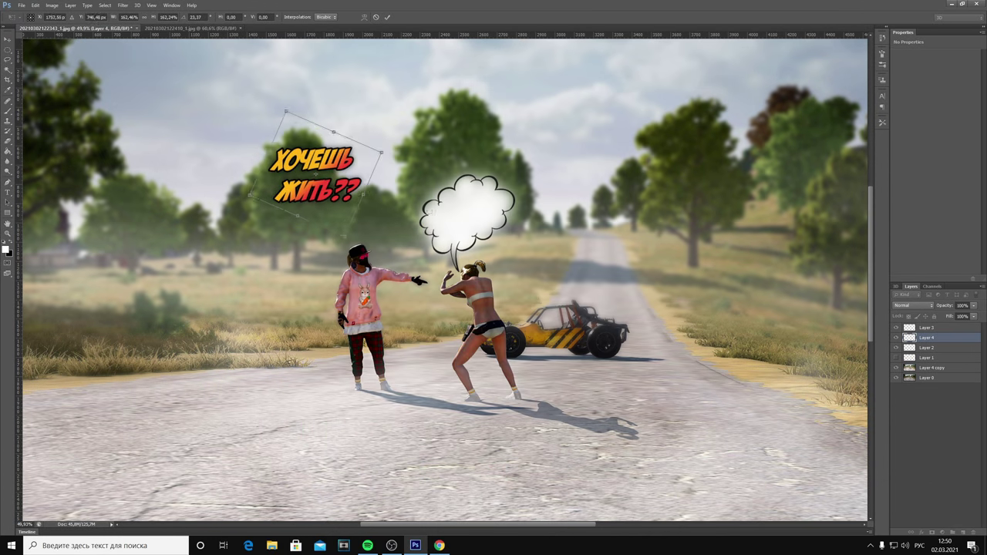
left_click(21, 5)
left_click_drag(46, 46, 446, 282)
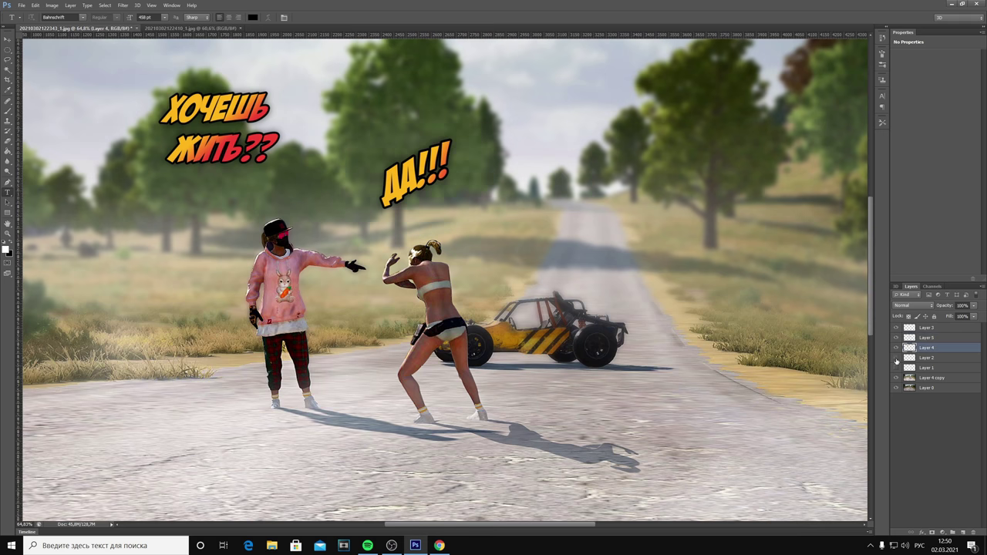
- Enlarge the girl's bubble and fit a mirrored, rotated bubble copy behind 'ХОЧЕШЬ ЖИТЬ??'
left_click(926, 358)
key("ctrl+t")
left_click_drag(397, 199, 416, 183)
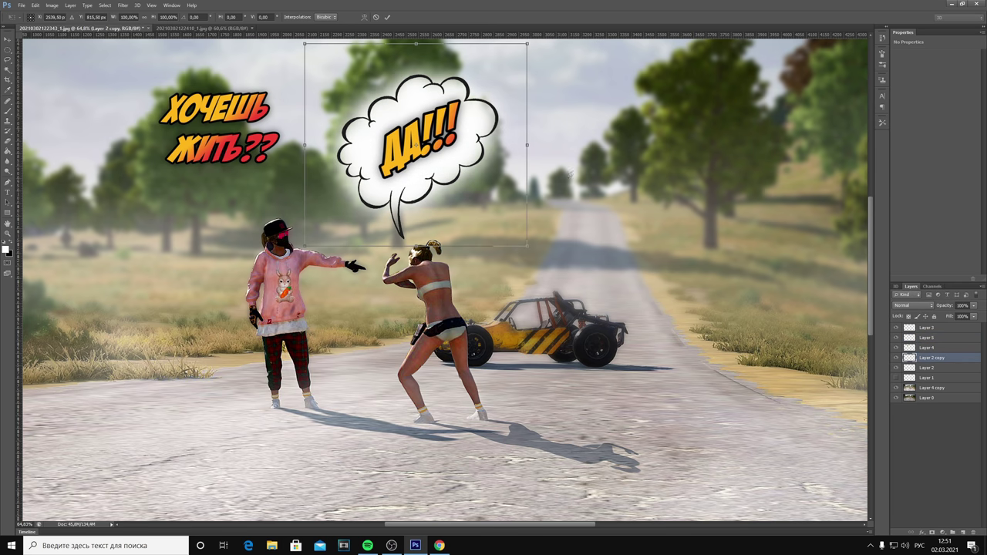
mouse_move(499, 144)
left_mouse_down()
mouse_move(89, 145)
mouse_move(197, 81)
left_mouse_up()
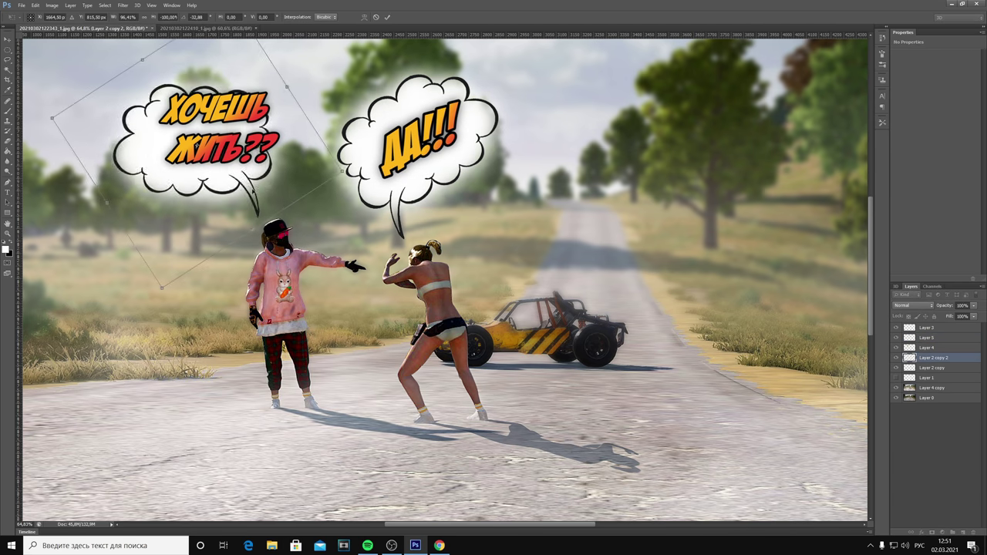
scroll(197, 81, "down", 2)
scroll(196, 81, "down", 1)
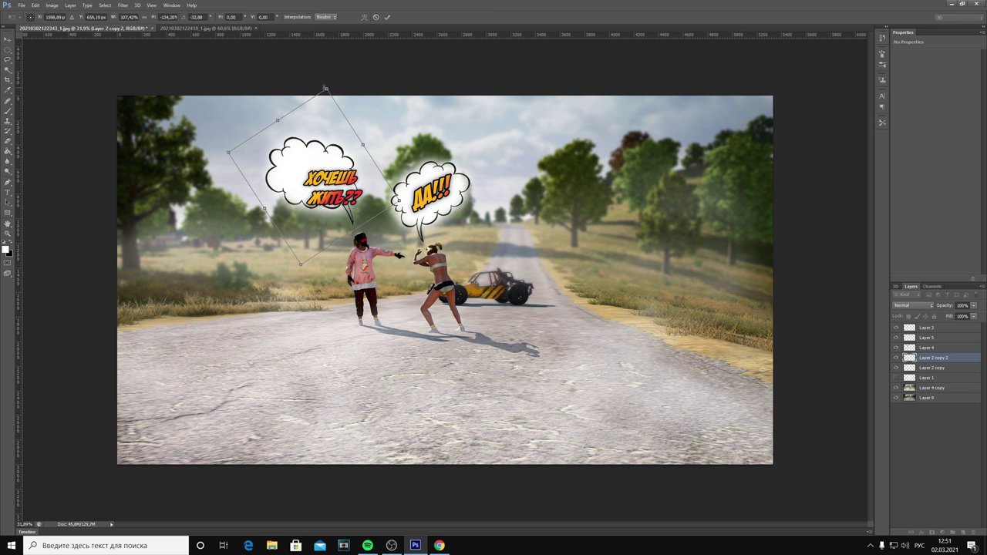
key("Return")
key("alt+bracketright")
key("ctrl+t")
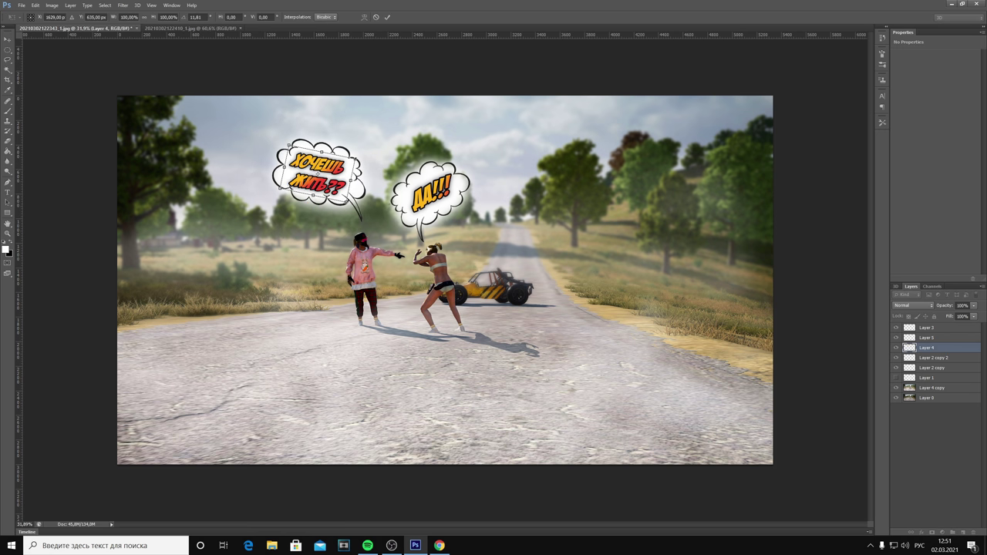
key("Return")
right_click(8, 79)
- Crop the image's bottom and right edges to tighten the frame around the characters
left_click(39, 79)
left_click_drag(772, 464, 730, 417)
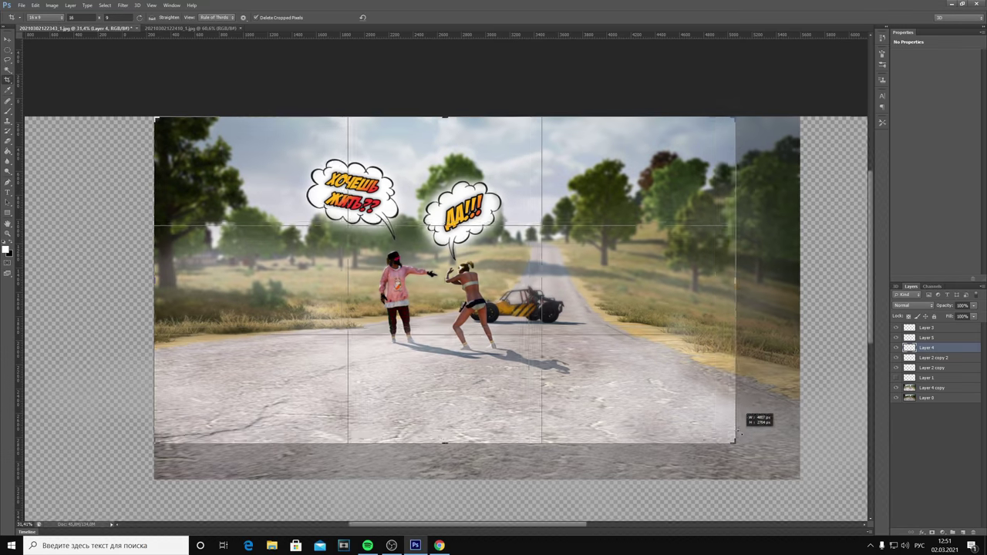
key("Return")
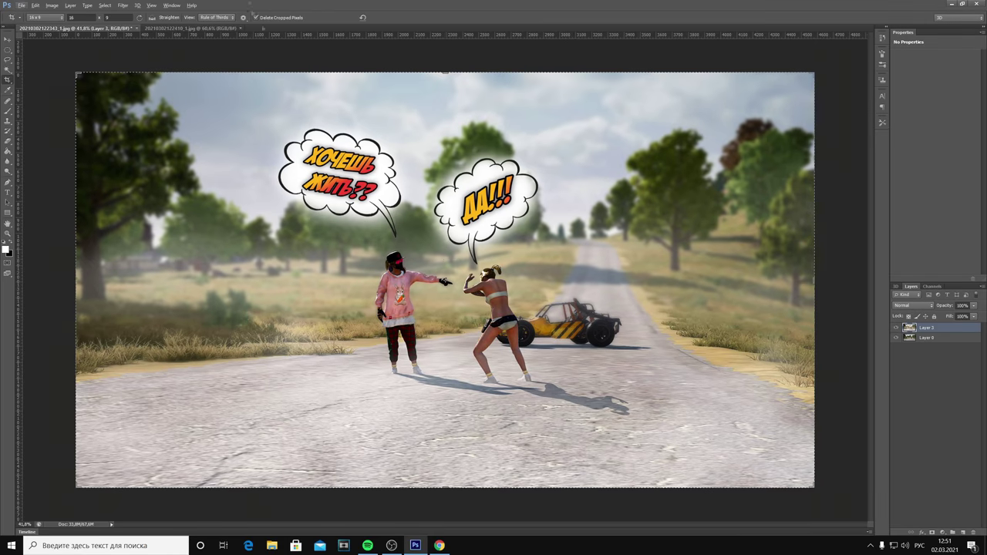
left_click(269, 149)
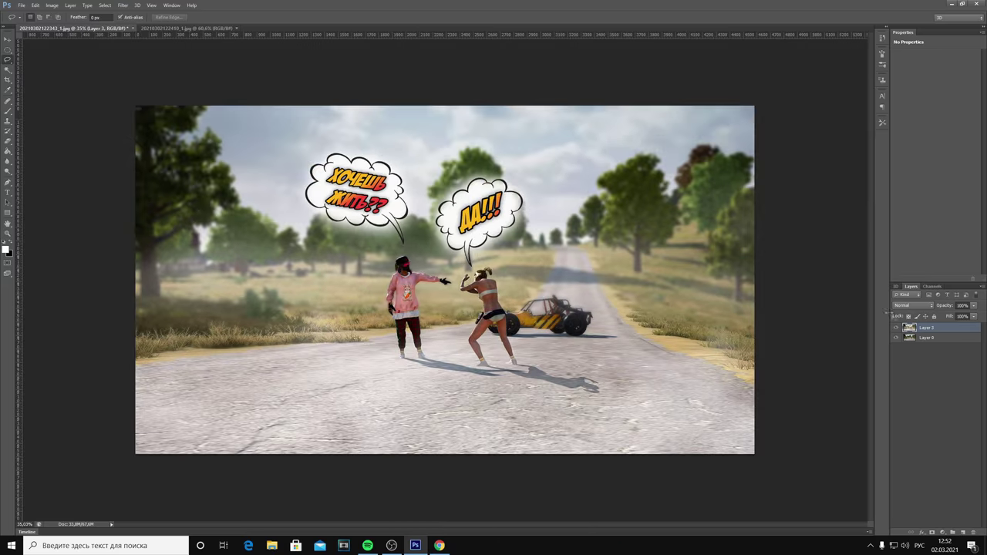
- Toggle the merged Layer 3's visibility off and on to compare the result
left_click(896, 328)
left_click(897, 327)
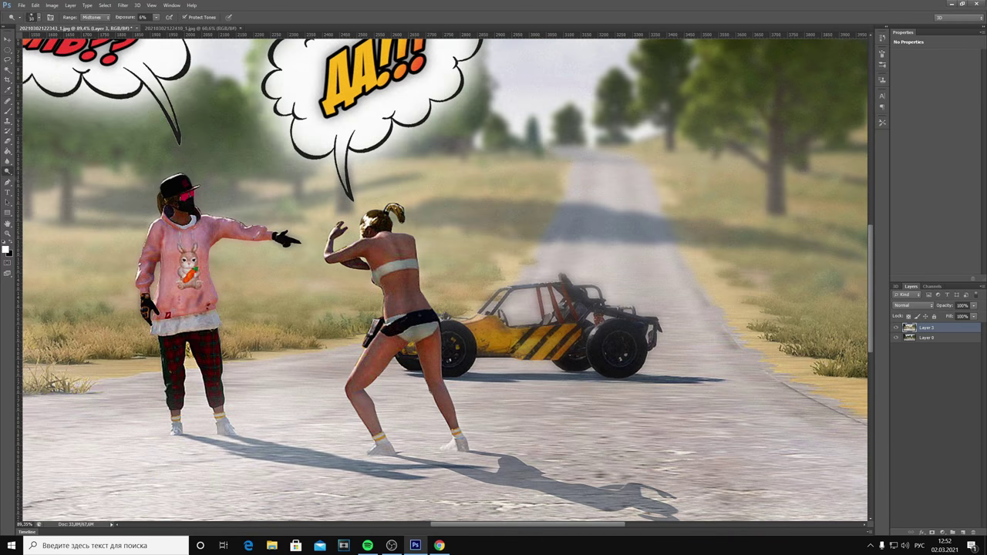
scroll(588, 335, "up", 5)
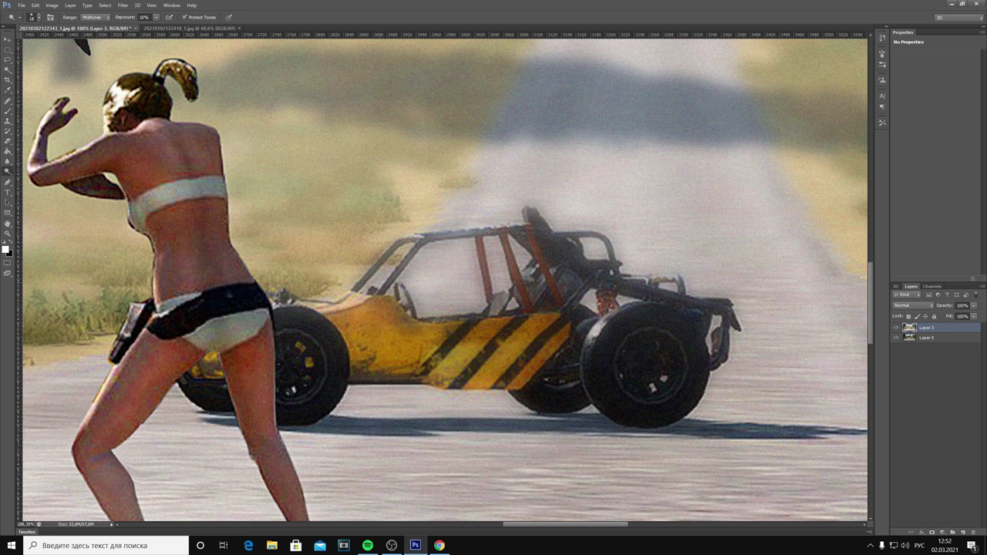
scroll(444, 279, "down", 1)
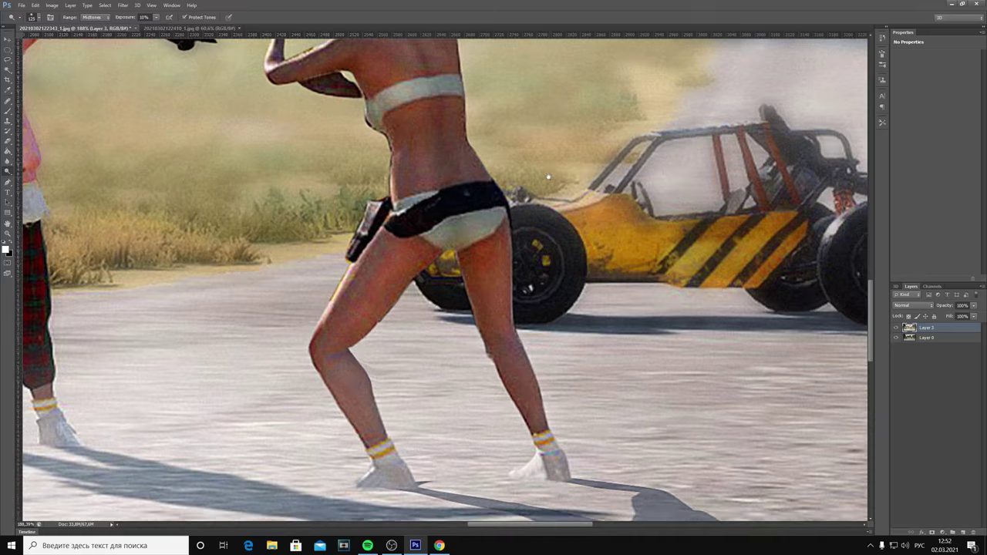
scroll(444, 279, "down", 2)
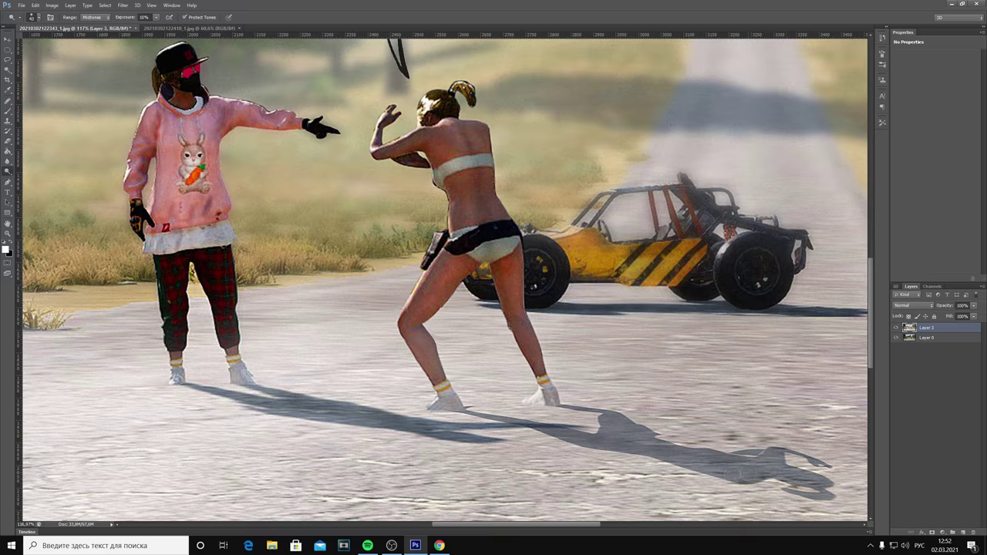
scroll(444, 279, "down", 2)
scroll(444, 279, "down", 2)
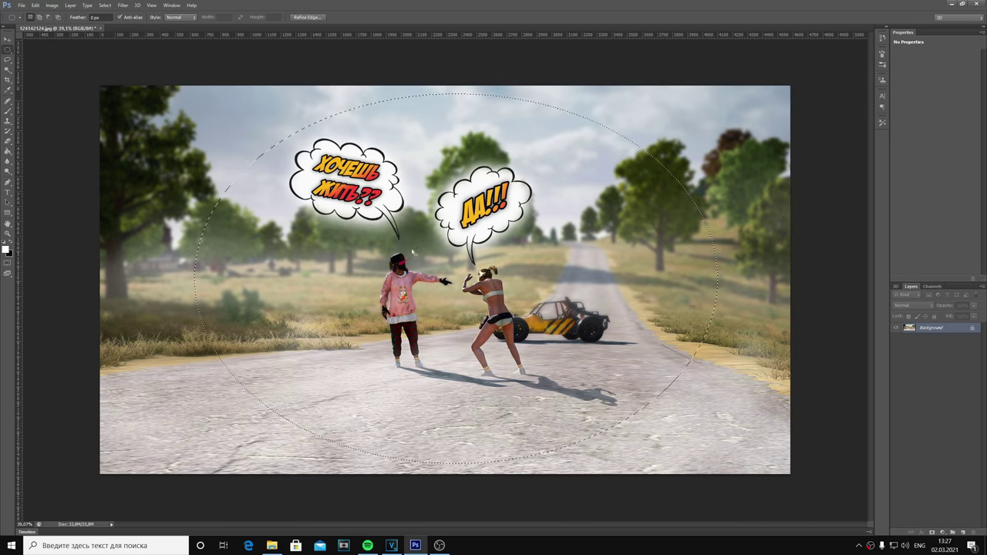
- Feather the oval selection and add a Brightness/Contrast adjustment layer with brightness 19
right_click(412, 252)
left_click(451, 273)
left_click(531, 182)
left_click(942, 533)
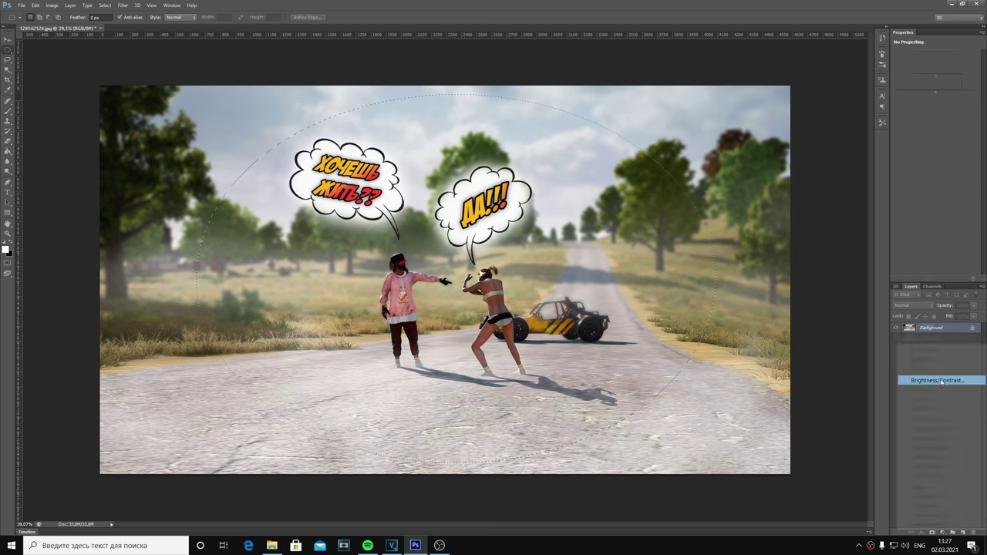
left_click(941, 381)
left_click_drag(935, 75, 941, 77)
- Reselect and feather the oval, add a second Brightness/Contrast layer, then save as JPEG
key("ctrl+shift+d")
right_click(453, 244)
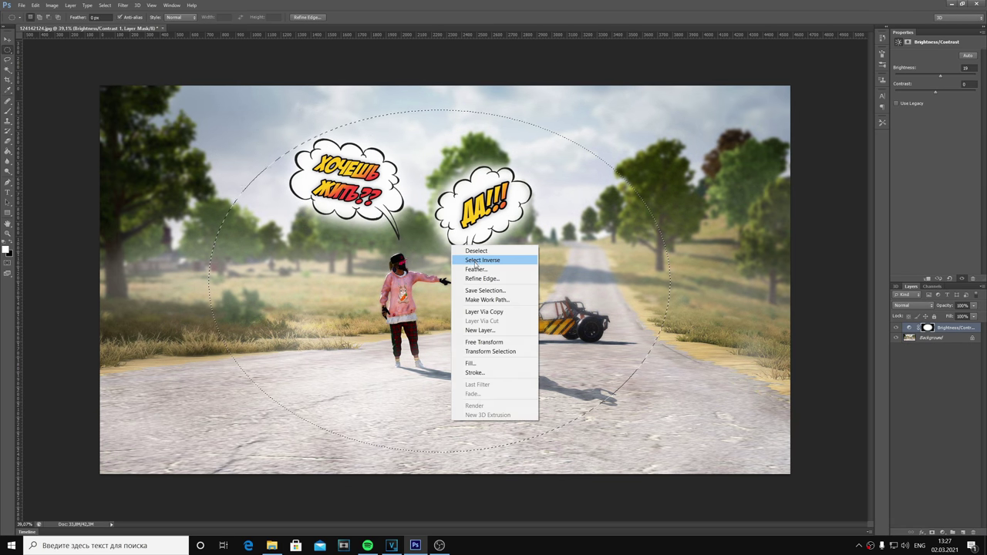
left_click(471, 264)
left_click(936, 386)
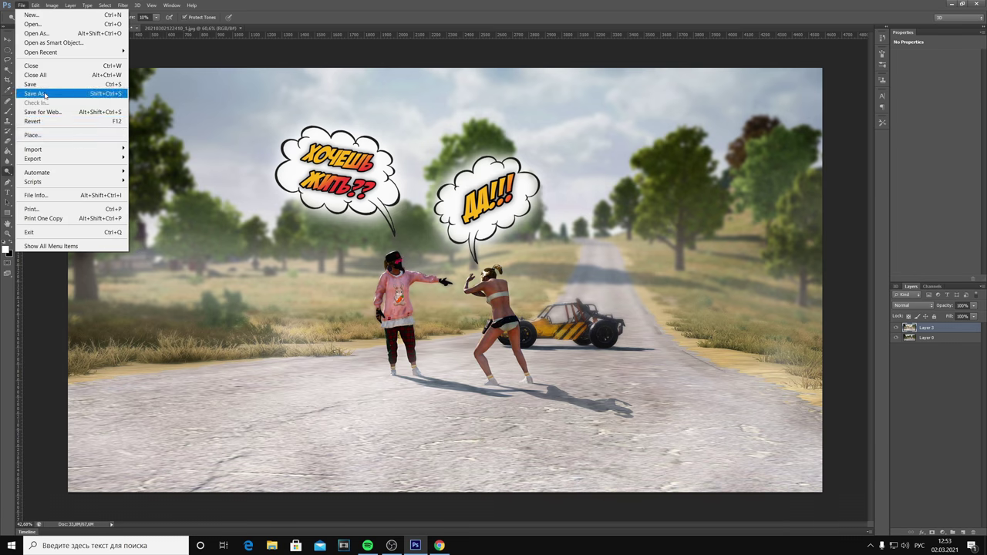
left_click(44, 94)
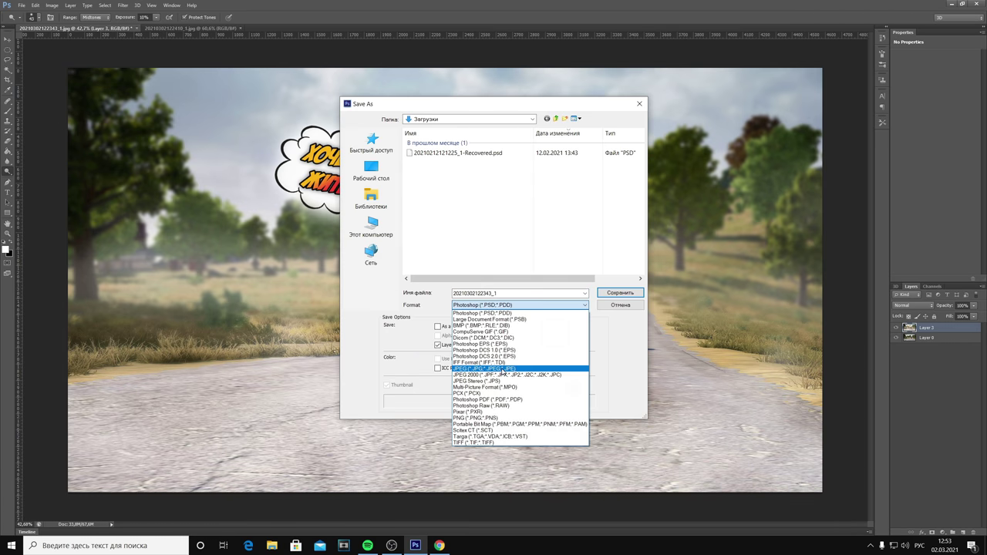